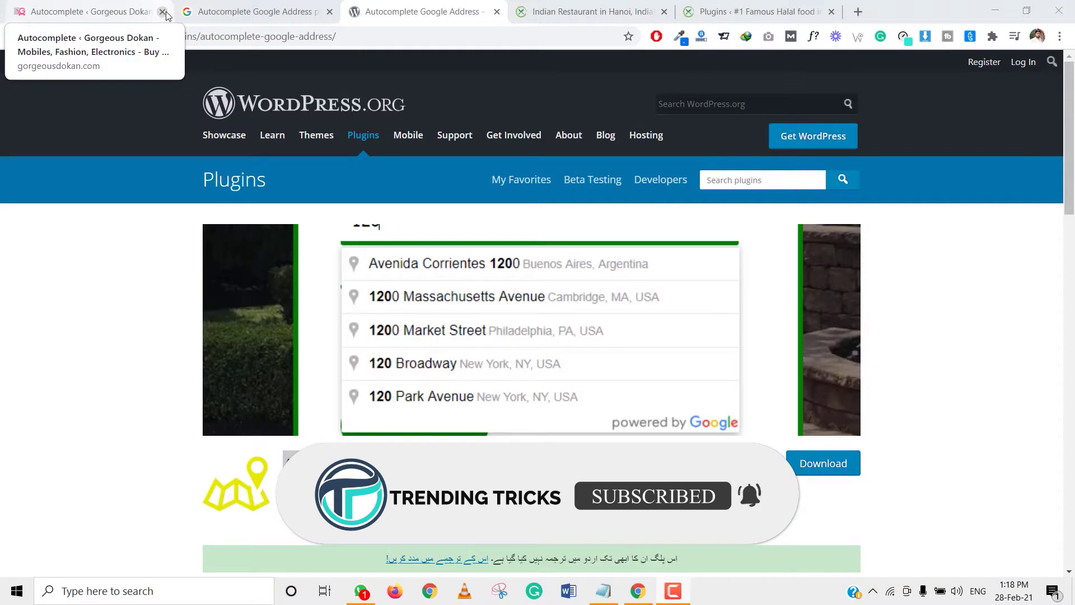
- Close the leftover admin tabs and select the Autocomplete Google Address title on WordPress.org
{"action": "left_click", "coordinate": [162, 11]}
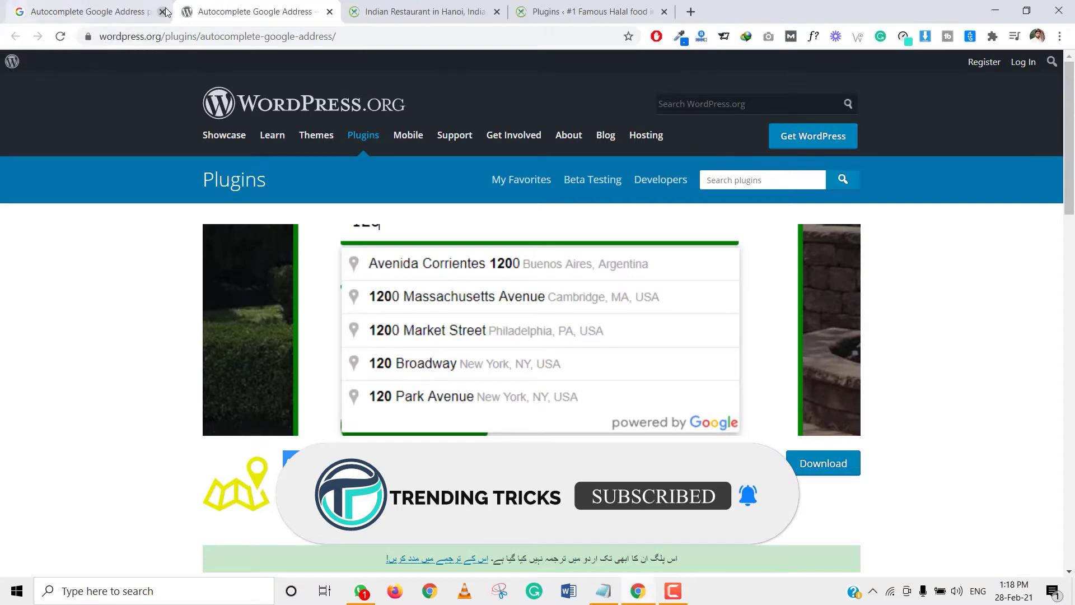
{"action": "left_click", "coordinate": [90, 11]}
{"action": "left_click", "coordinate": [228, 6]}
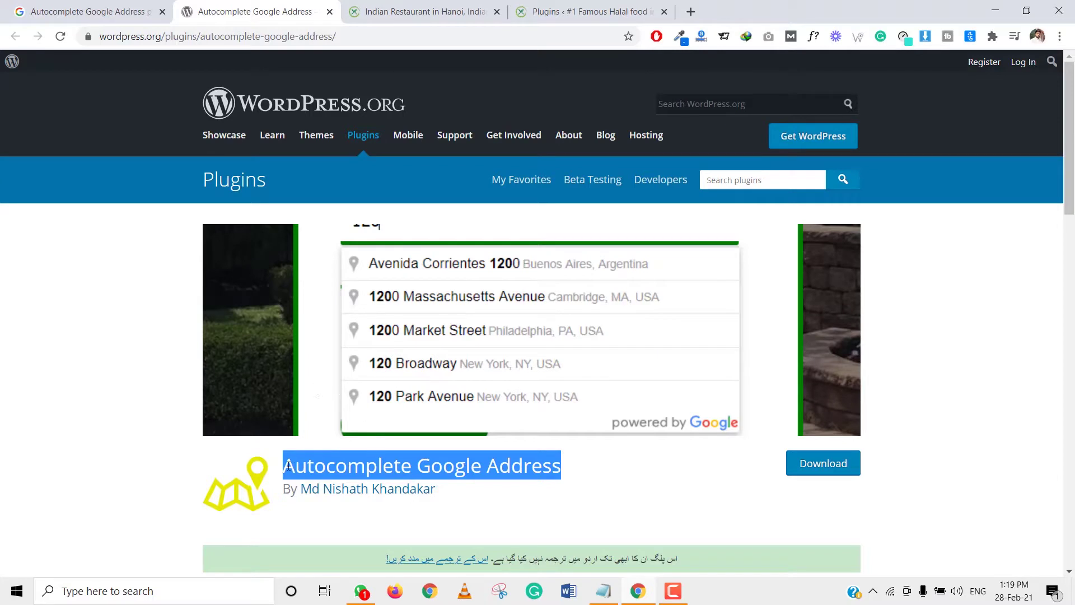
{"action": "left_click_drag", "start_coordinate": [286, 465], "coordinate": [551, 466]}
- Go to Plugins > Add New and copy the 'Autocomplete Google Address' title from WordPress.org
{"action": "left_click", "coordinate": [617, 11]}
{"action": "scroll", "coordinate": [109, 395], "scroll_direction": "down", "scroll_amount": 5}
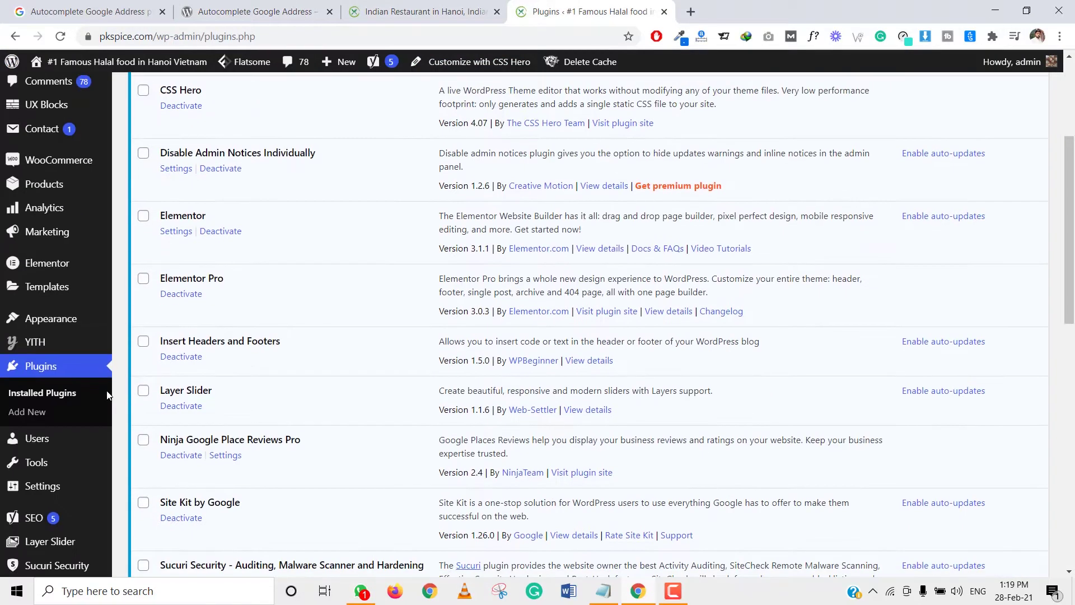
{"action": "left_click", "coordinate": [36, 412]}
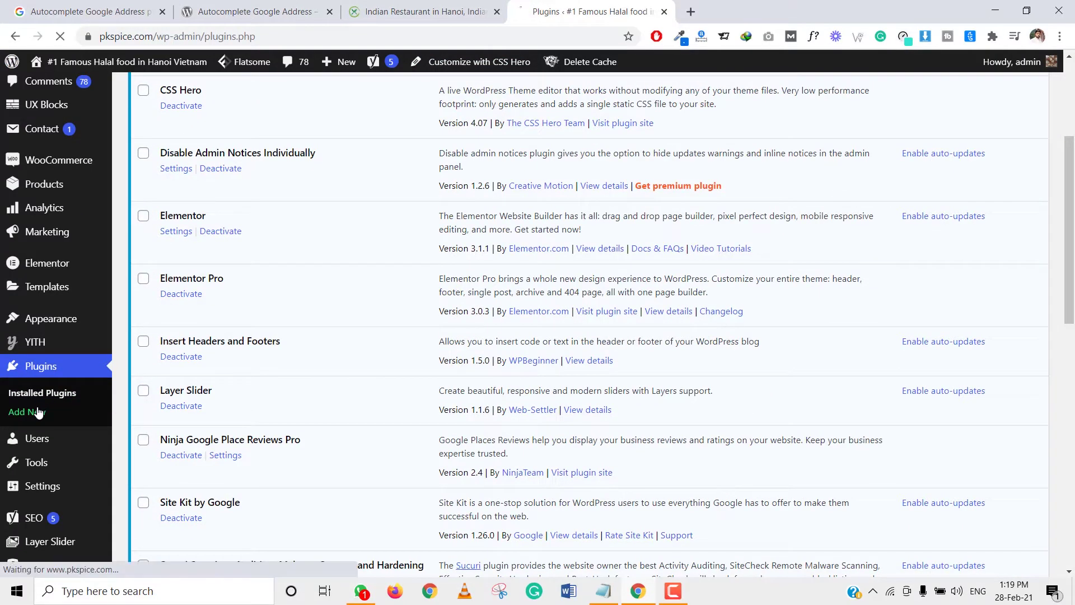
{"action": "left_click", "coordinate": [317, 6]}
{"action": "left_click", "coordinate": [321, 455]}
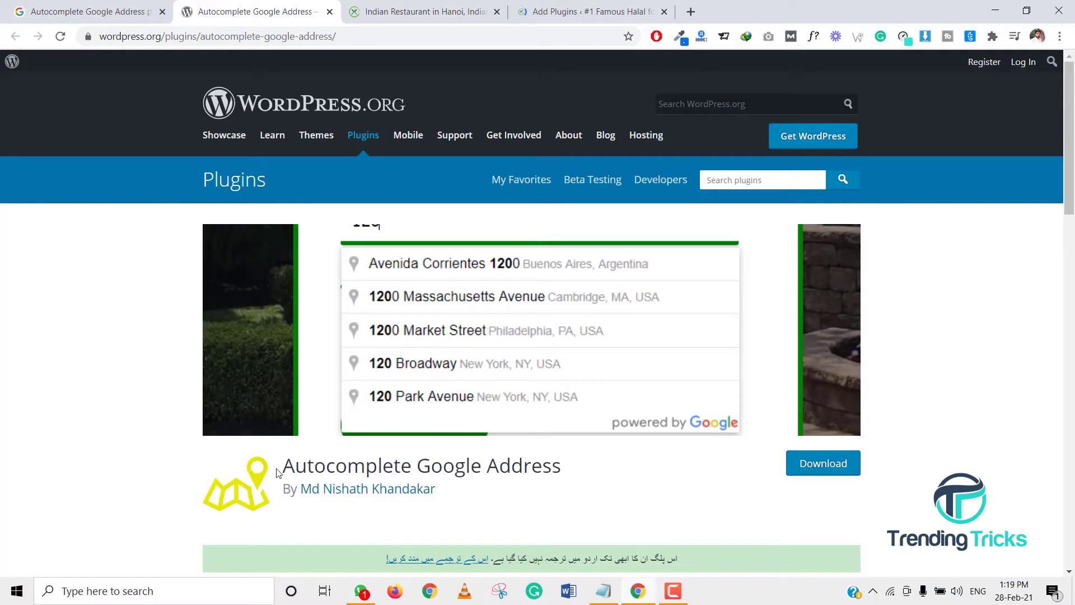
{"action": "left_click_drag", "start_coordinate": [279, 473], "coordinate": [627, 461]}
{"action": "key", "text": "ctrl+c"}
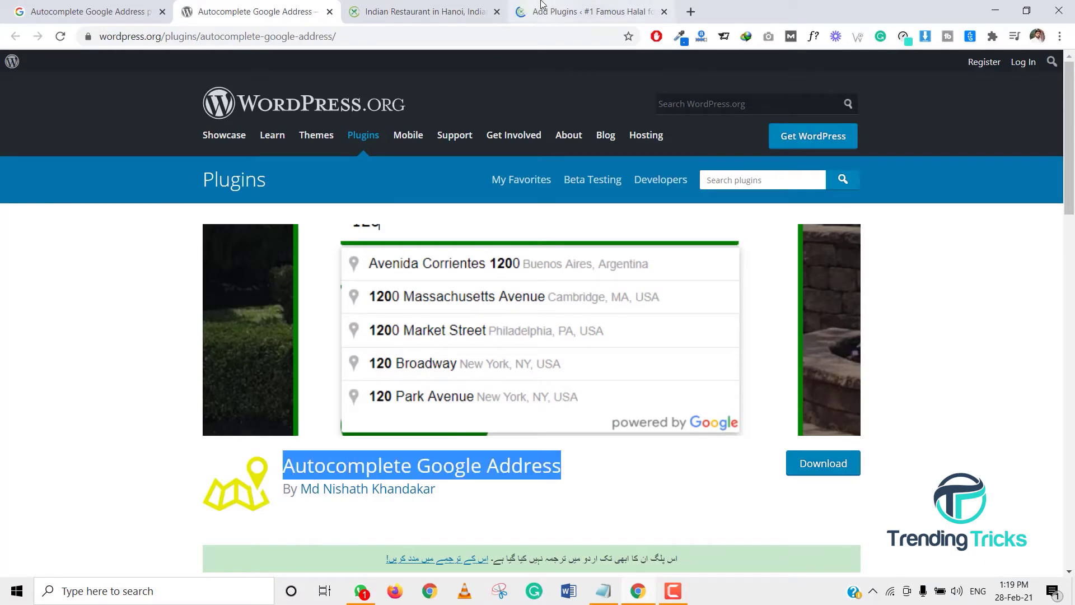
- Search plugins for Autocomplete Google Address, install it, then view the store's checkout page
{"action": "left_click", "coordinate": [588, 11]}
{"action": "left_click", "coordinate": [939, 137]}
{"action": "key", "text": "ctrl+v"}
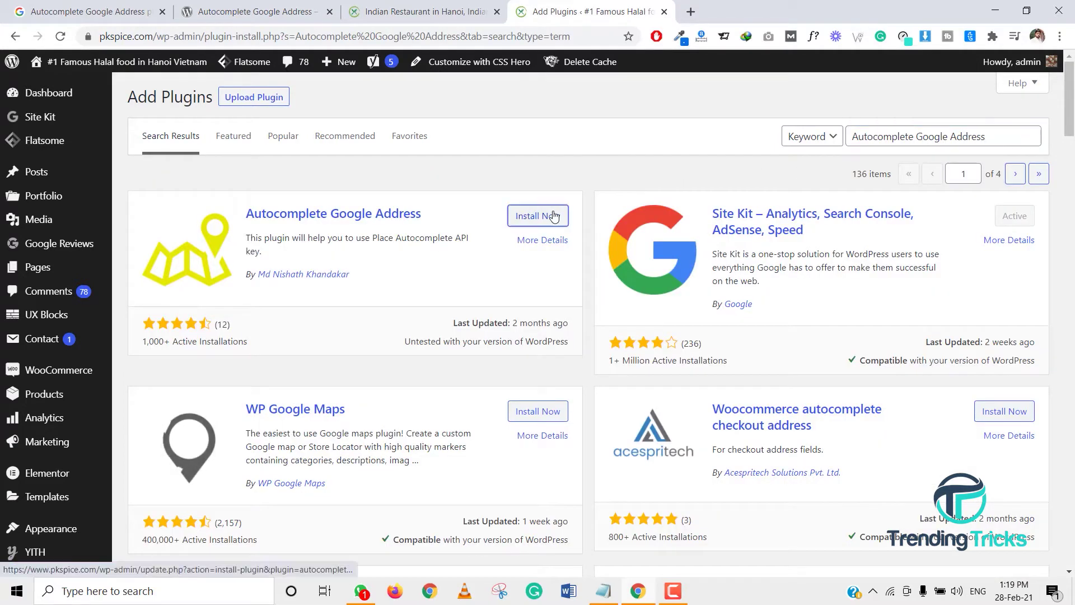
{"action": "left_click", "coordinate": [559, 218]}
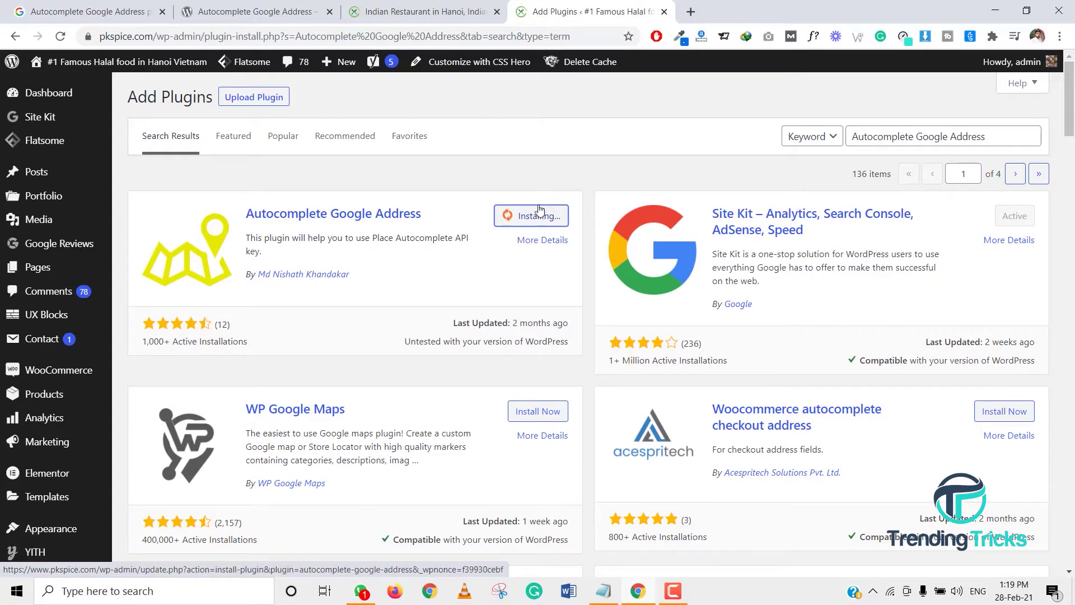
{"action": "left_click", "coordinate": [426, 12]}
{"action": "scroll", "coordinate": [348, 324], "scroll_direction": "down", "scroll_amount": 5}
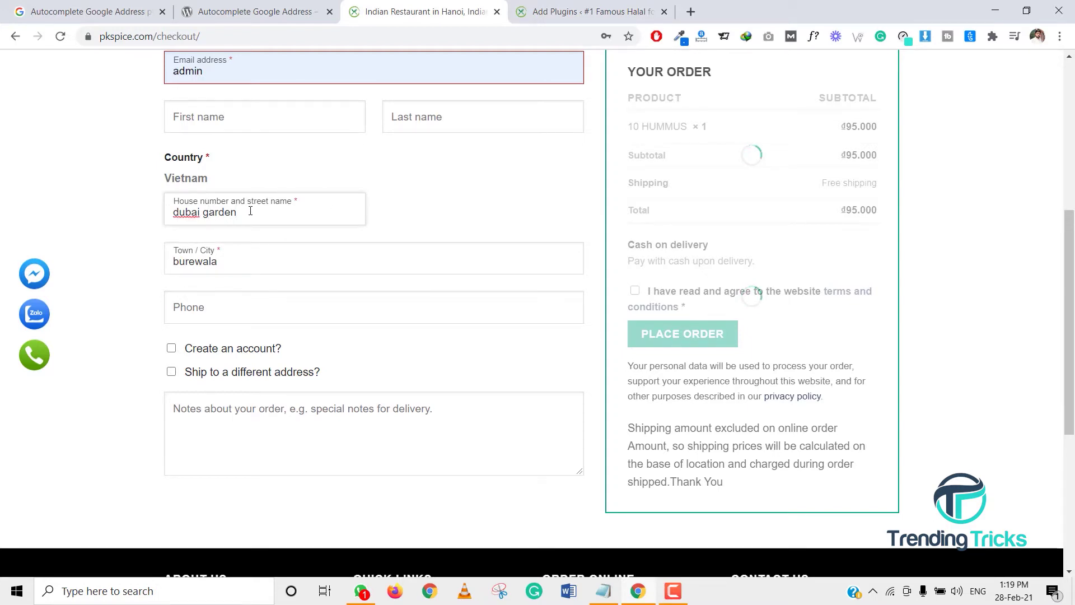
- Select the 'dubai garden' street and 'burewala' city entries to show no address suggestions appear
{"action": "left_click_drag", "start_coordinate": [251, 211], "coordinate": [156, 214]}
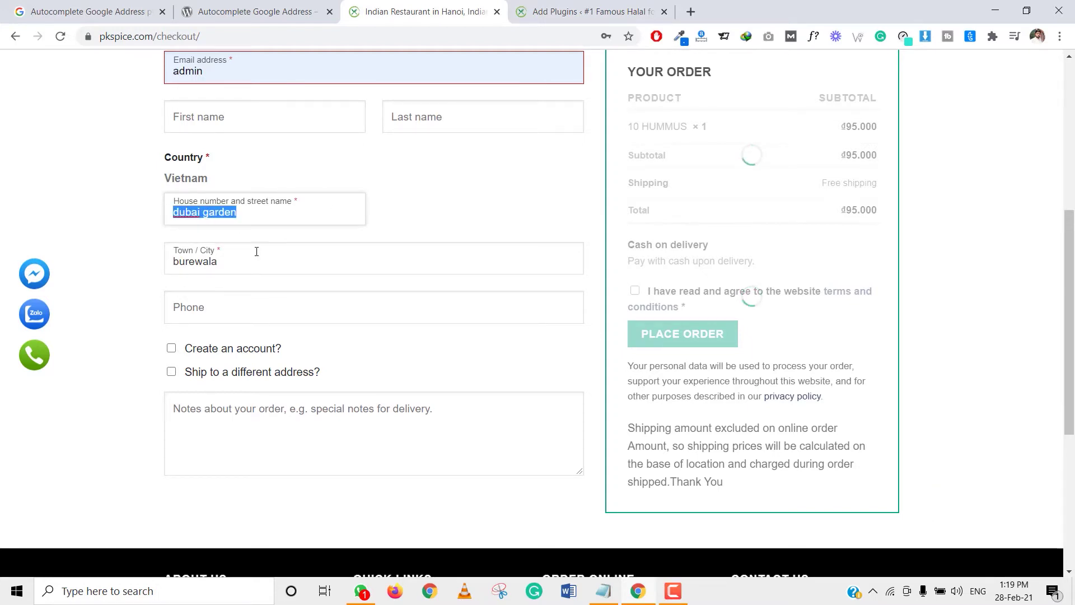
{"action": "left_click_drag", "start_coordinate": [256, 257], "coordinate": [168, 261]}
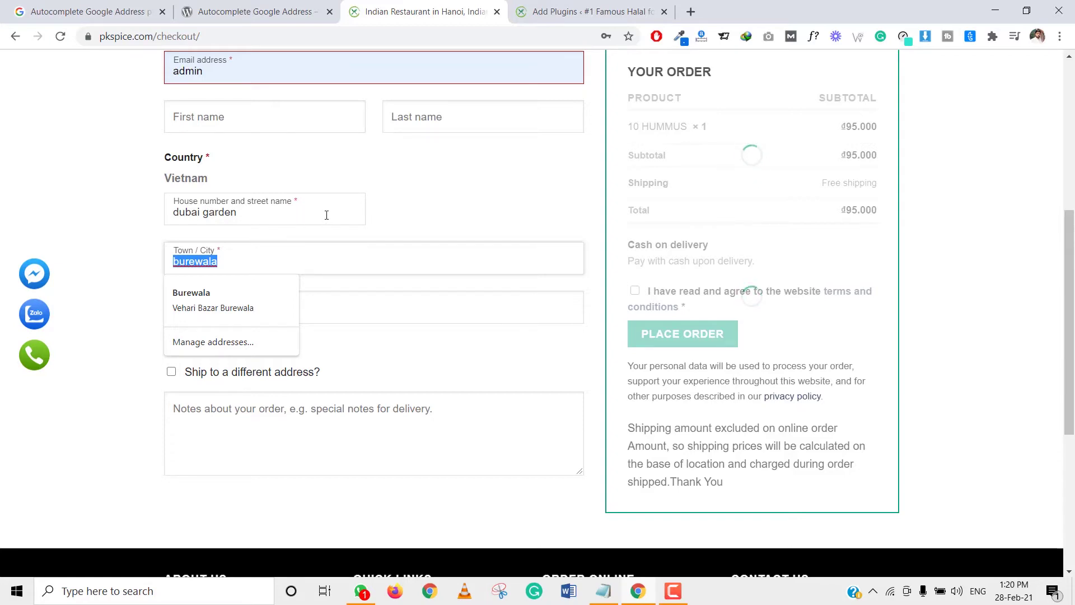
- Activate Autocomplete Google Address and open its settings page at the Google Place API Key field
{"action": "left_click", "coordinate": [613, 10]}
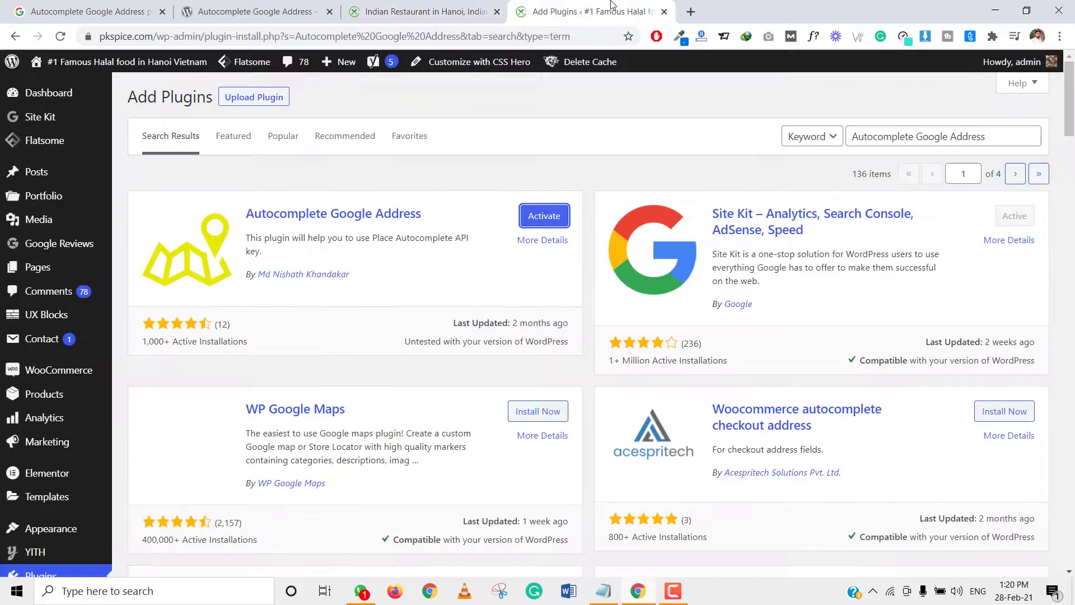
{"action": "left_click", "coordinate": [546, 217]}
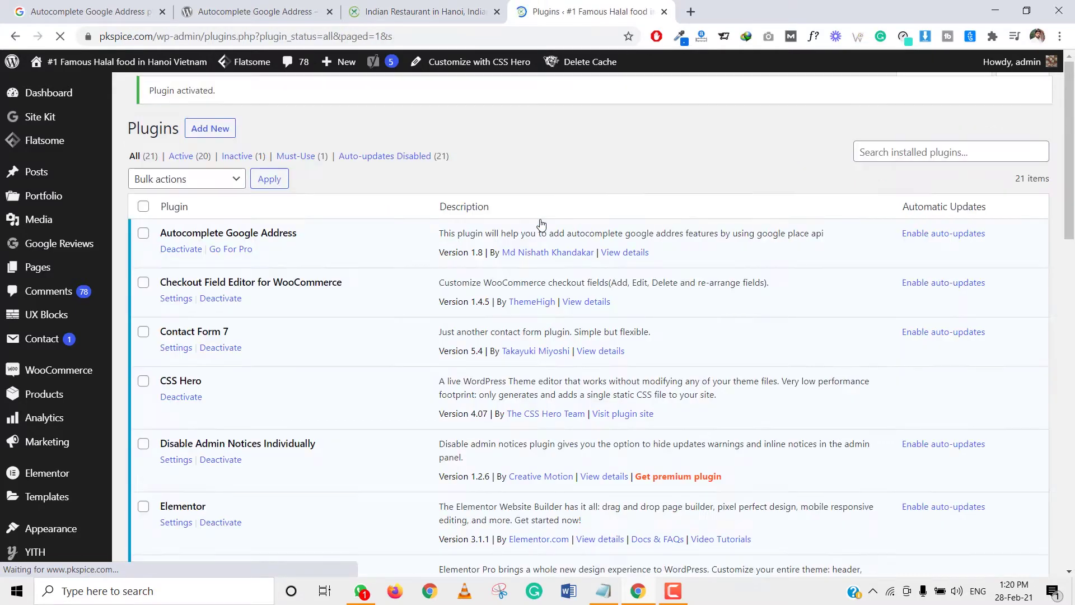
{"action": "scroll", "coordinate": [386, 263], "scroll_direction": "down", "scroll_amount": 1}
{"action": "scroll", "coordinate": [387, 264], "scroll_direction": "down", "scroll_amount": 5}
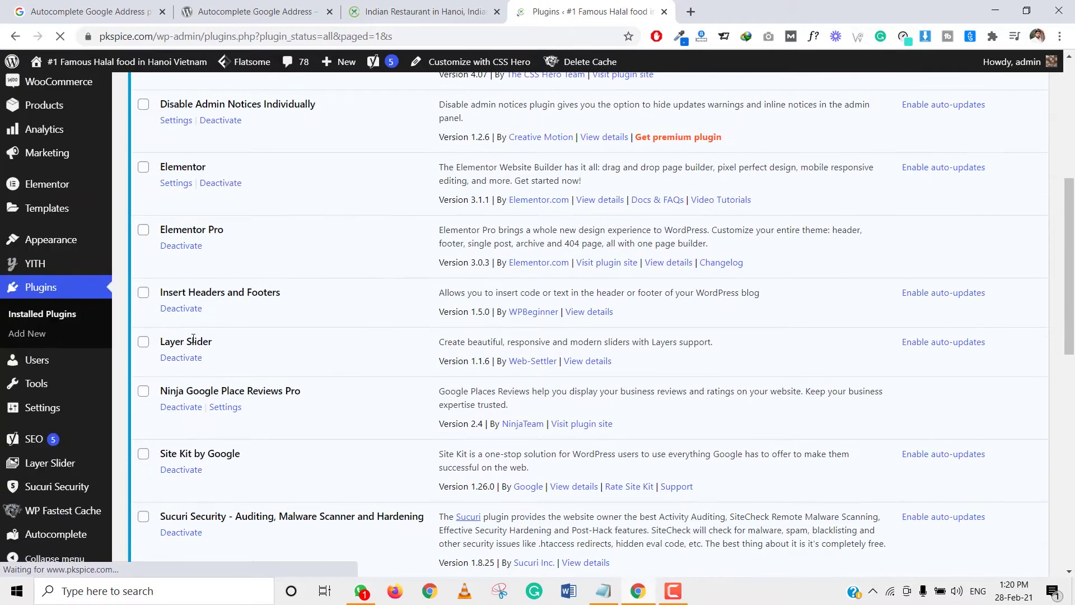
{"action": "scroll", "coordinate": [388, 244], "scroll_direction": "down", "scroll_amount": 4}
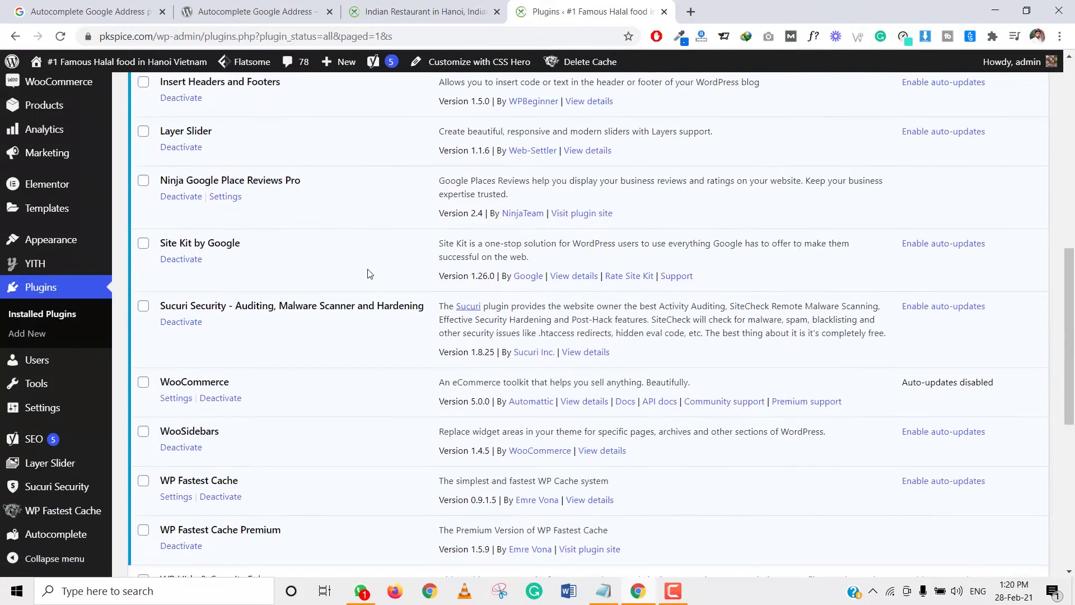
{"action": "left_click", "coordinate": [78, 533]}
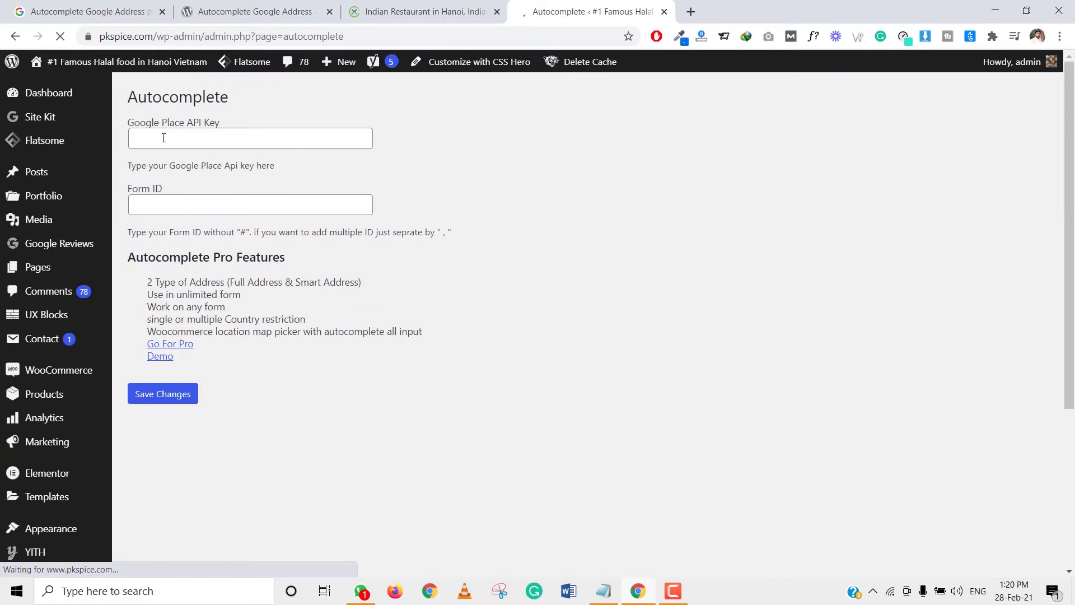
{"action": "left_click", "coordinate": [164, 134]}
{"action": "left_click", "coordinate": [260, 98]}
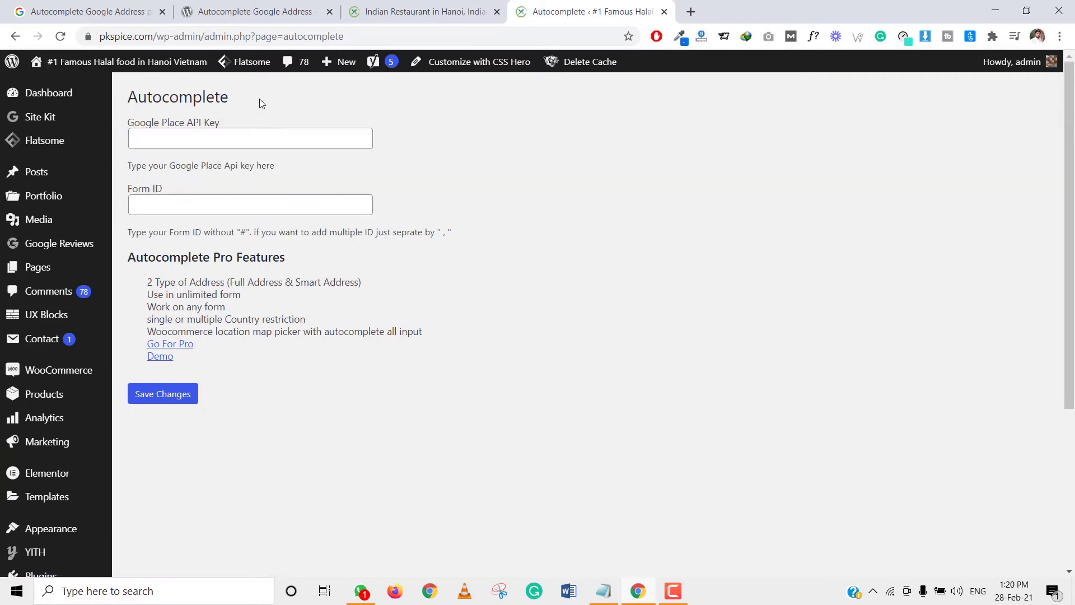
- Search 'google cloud console' in a new tab and open the Google Cloud Console result
{"action": "left_click", "coordinate": [689, 11]}
{"action": "type", "text": "google "}
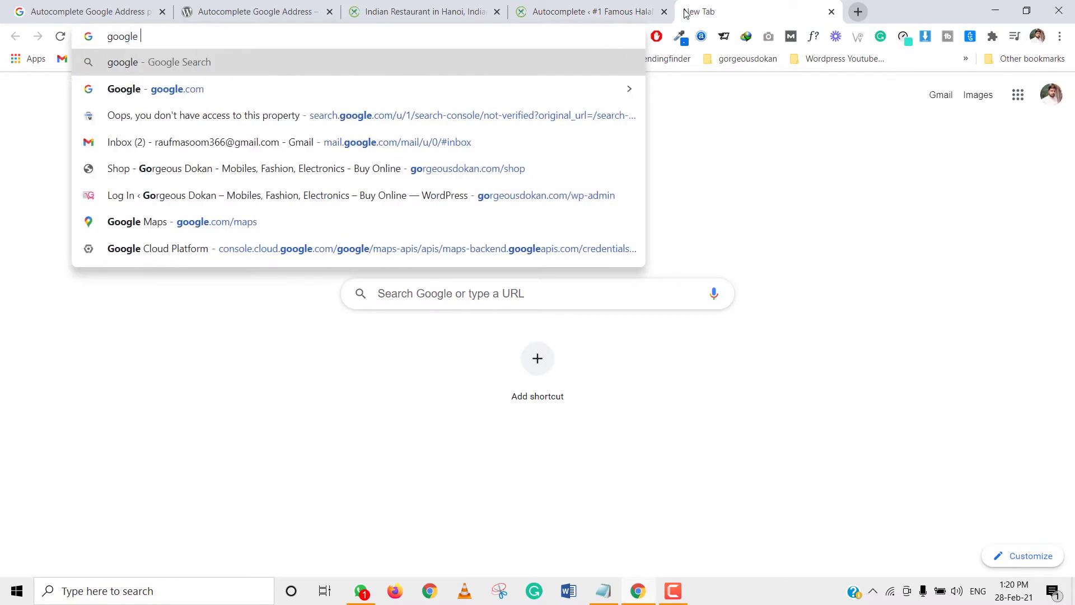
{"action": "type", "text": "clouts"}
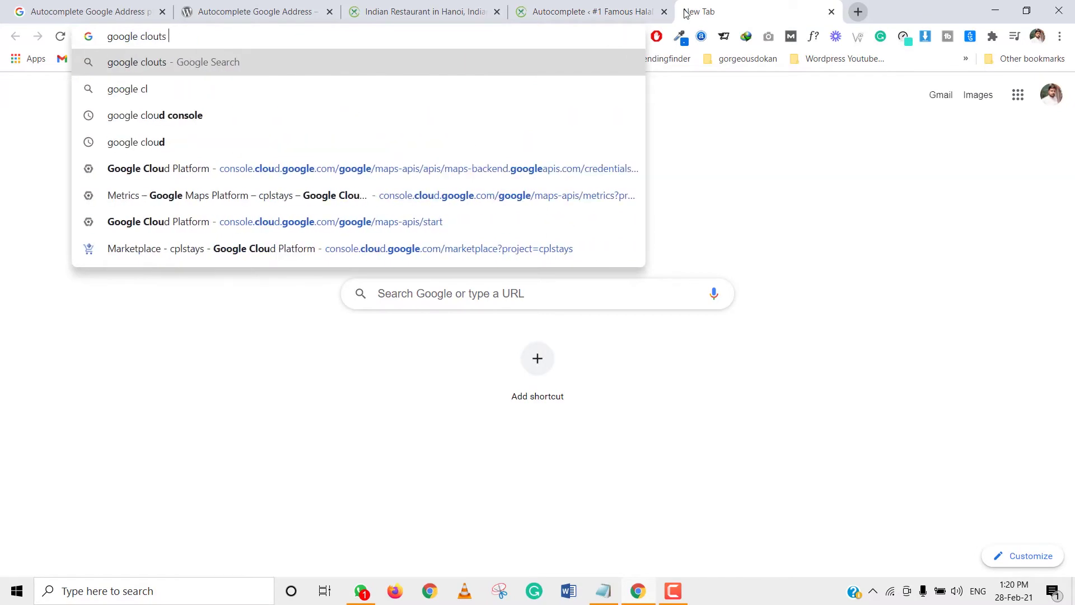
{"action": "key", "text": "BackSpace"}
{"action": "key", "text": "BackSpace"}
{"action": "type", "text": "d s"}
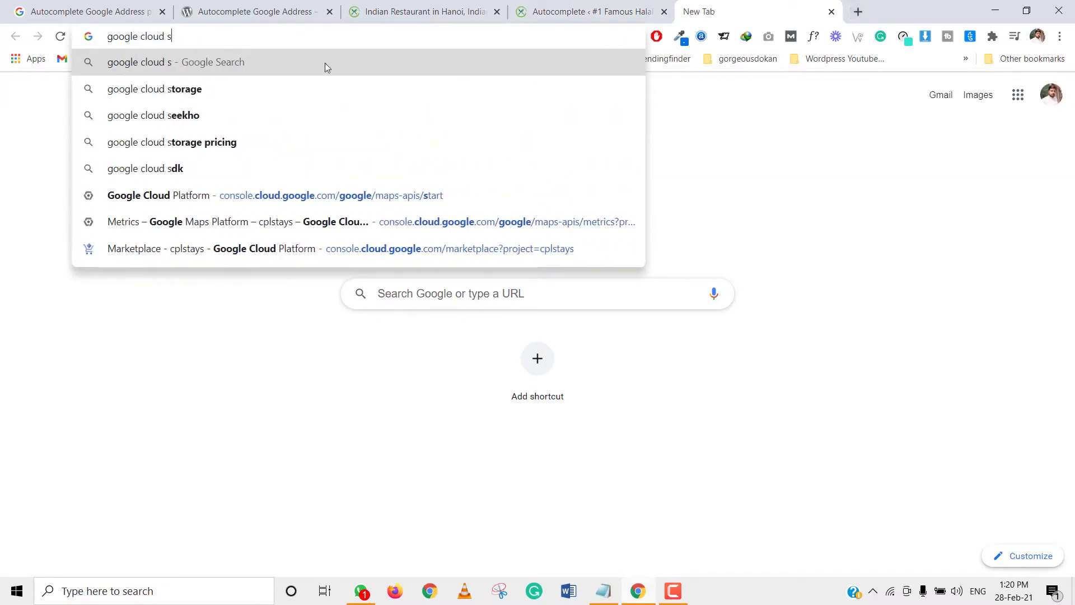
{"action": "key", "text": "BackSpace"}
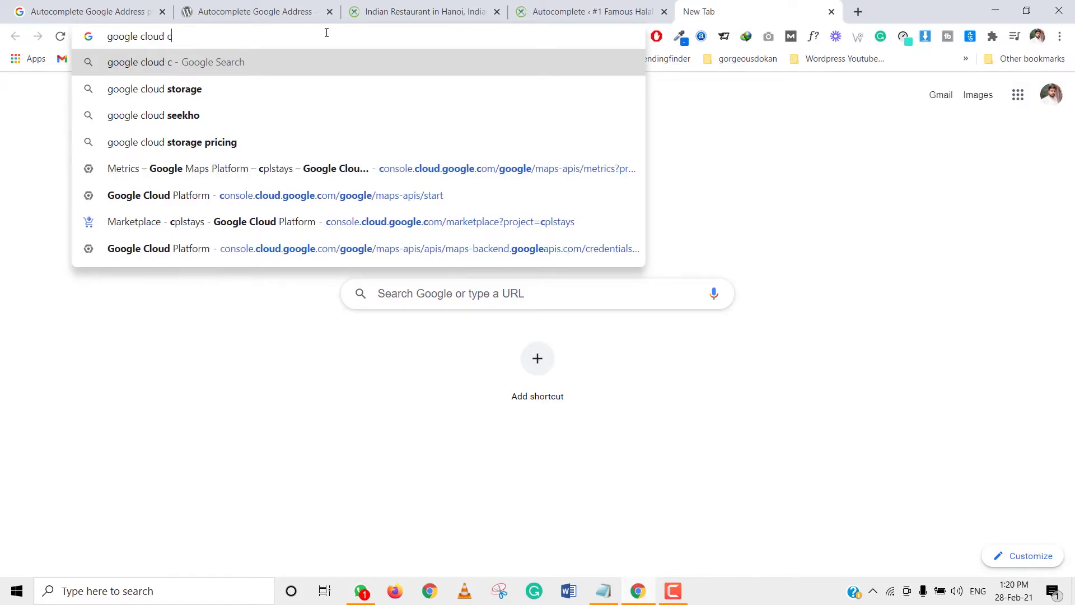
{"action": "type", "text": "c"}
{"action": "left_click", "coordinate": [328, 88]}
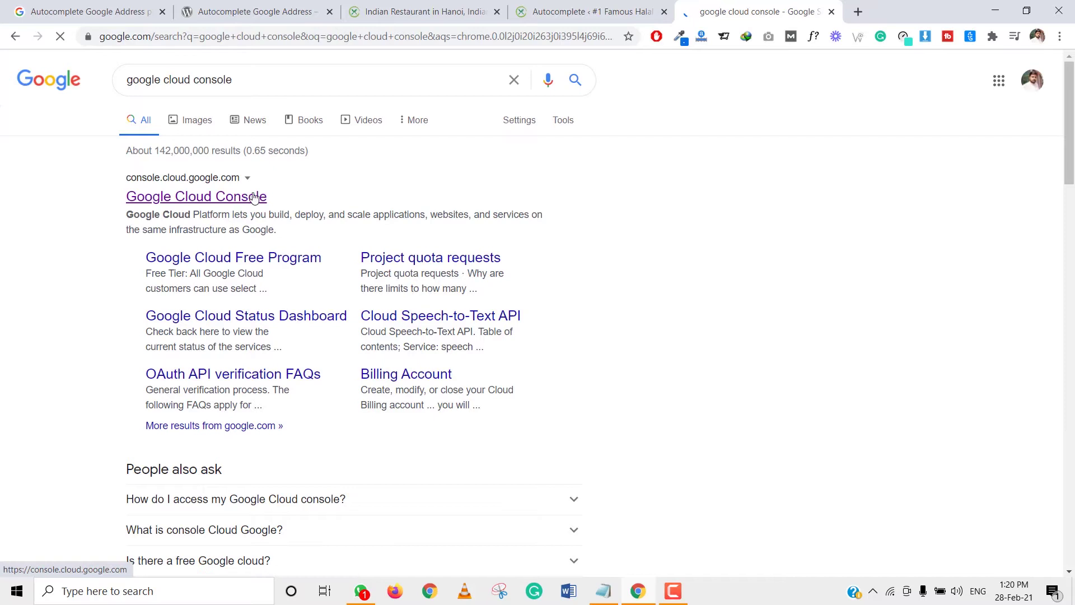
{"action": "left_click", "coordinate": [247, 197]}
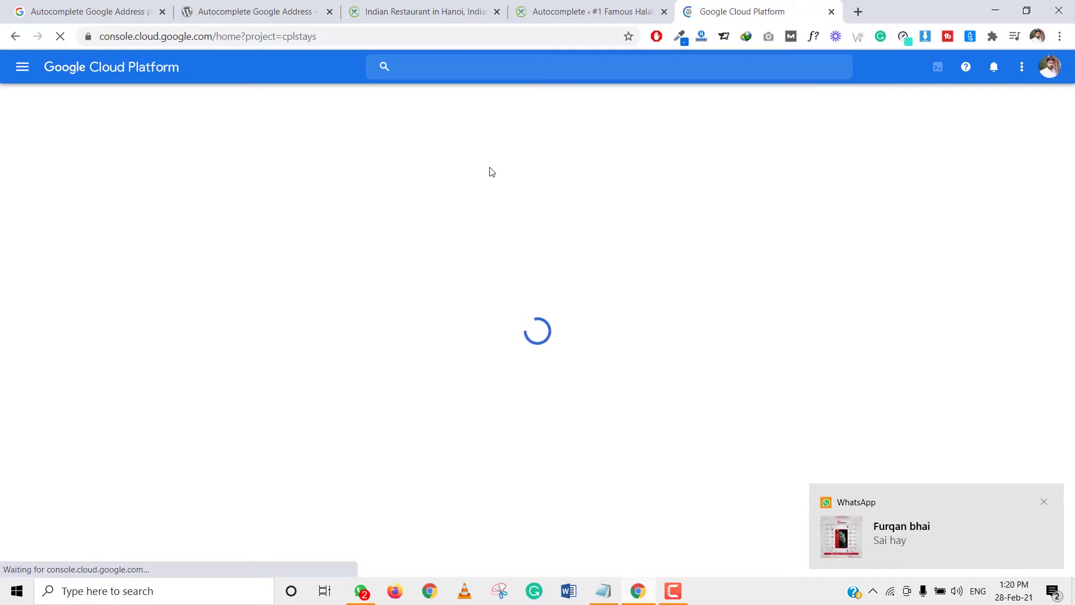
- Dismiss the chat popup, then create a project named Pkspice Autocomplete from the project list
{"action": "left_click", "coordinate": [1045, 502]}
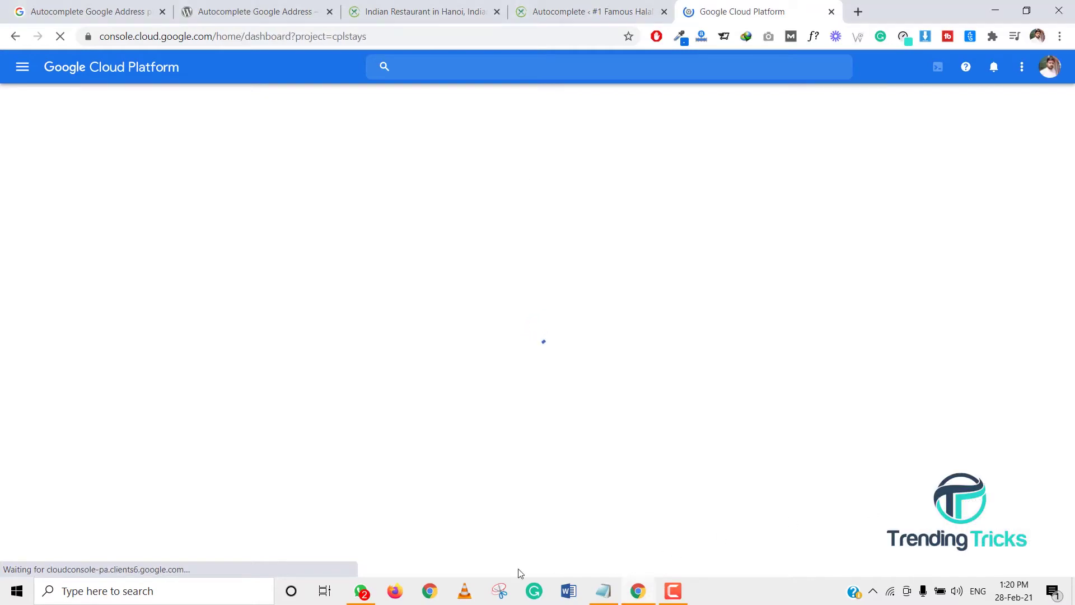
{"action": "left_click", "coordinate": [360, 591]}
{"action": "left_click", "coordinate": [1059, 17]}
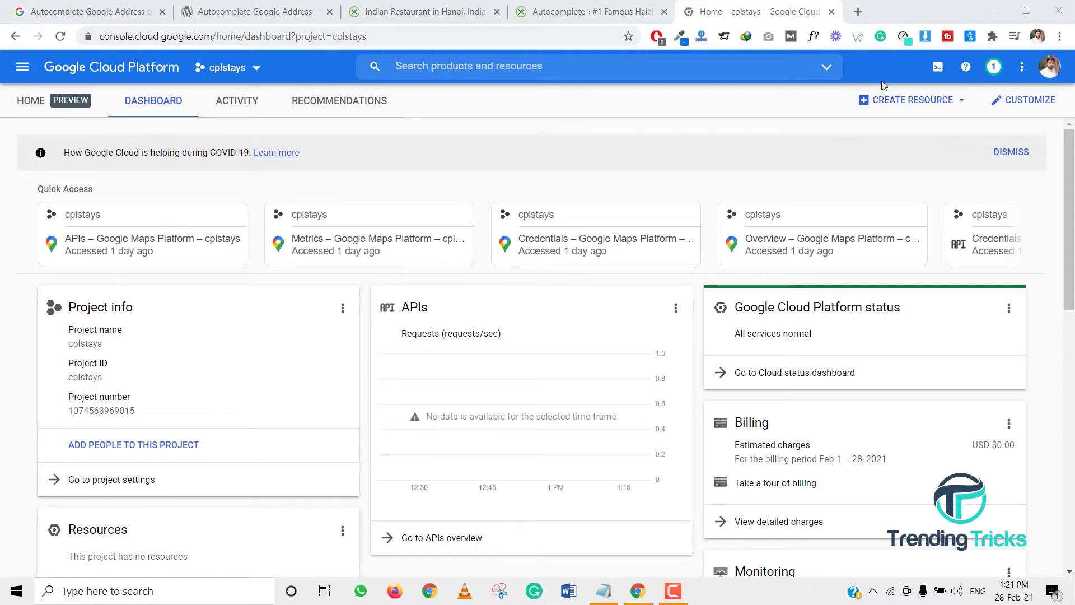
{"action": "left_click", "coordinate": [227, 68]}
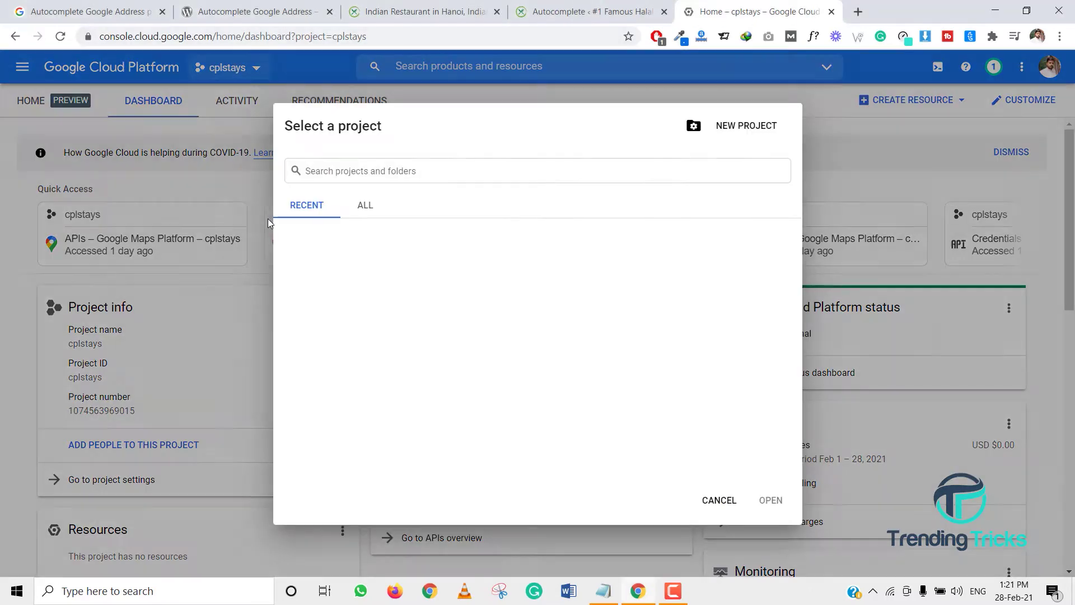
{"action": "left_click", "coordinate": [745, 132]}
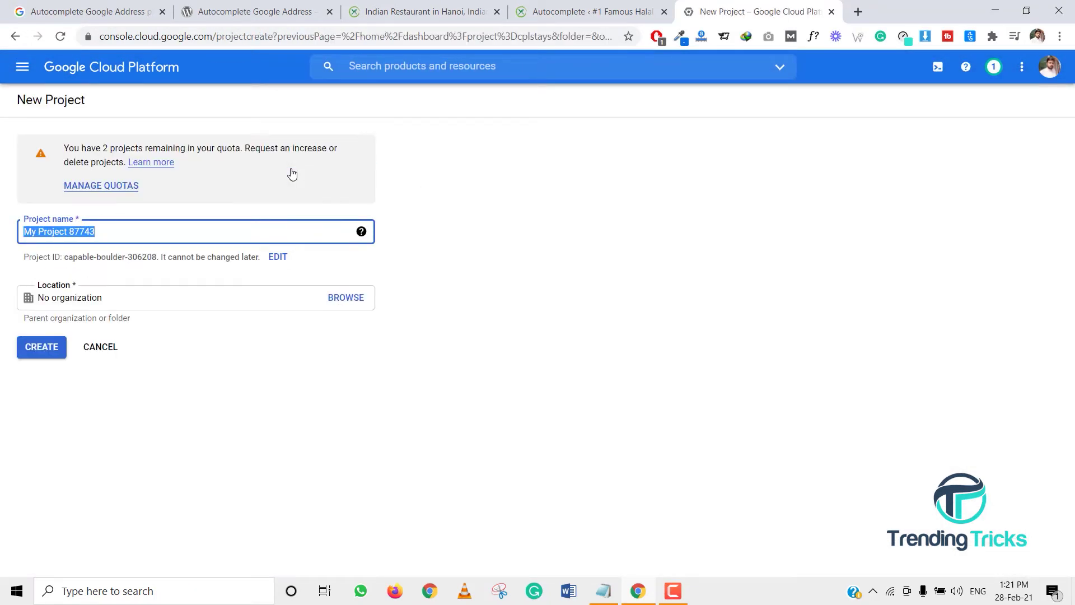
{"action": "type", "text": "Pkspice"}
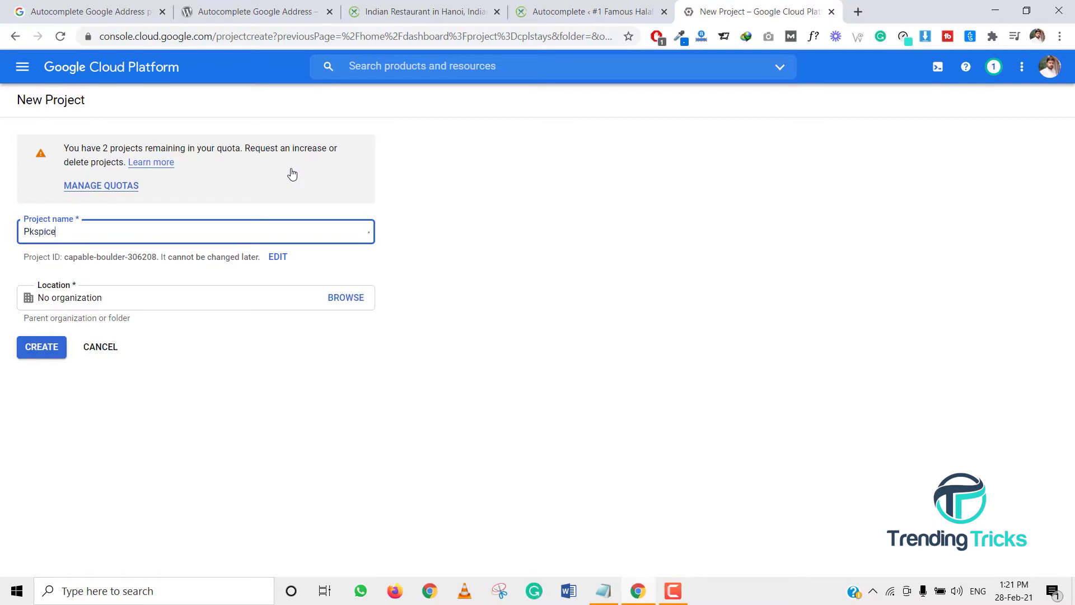
{"action": "type", "text": " G"}
{"action": "type", "text": " Aut"}
{"action": "type", "text": "o"}
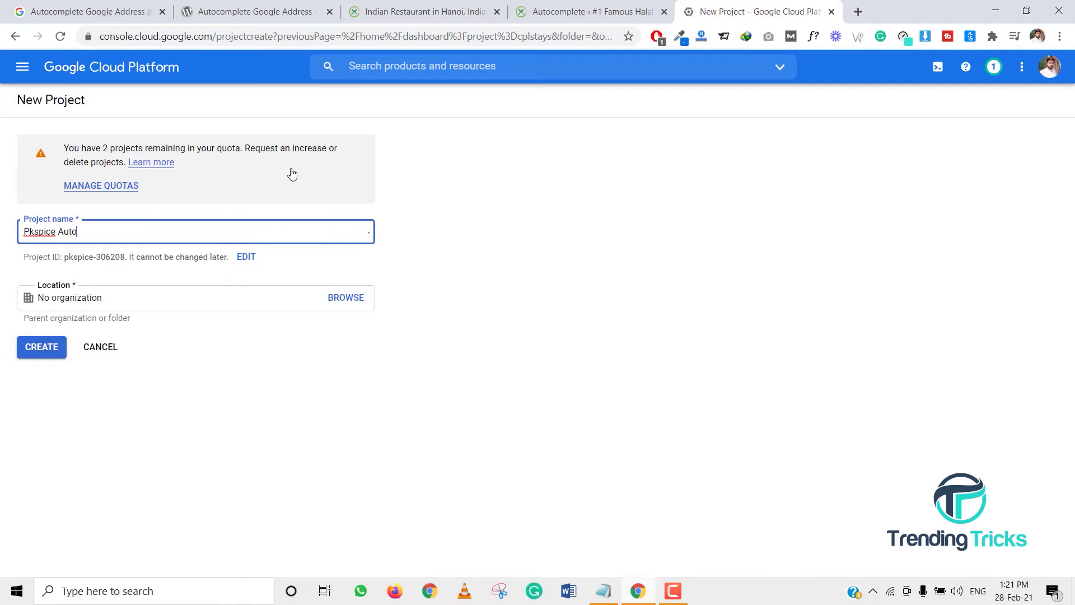
{"action": "type", "text": "complete"}
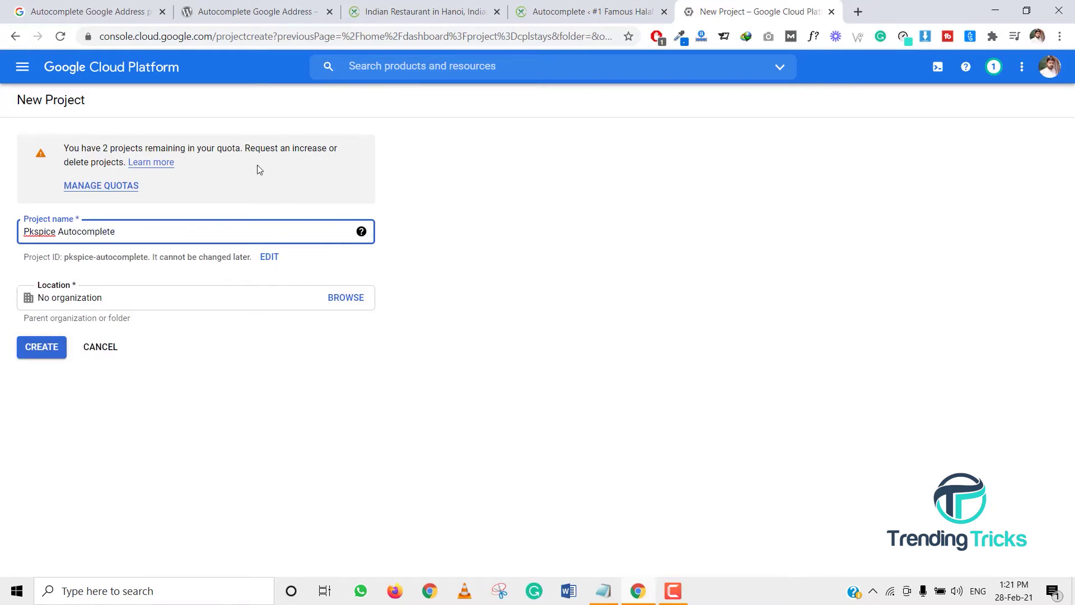
{"action": "left_click", "coordinate": [59, 346]}
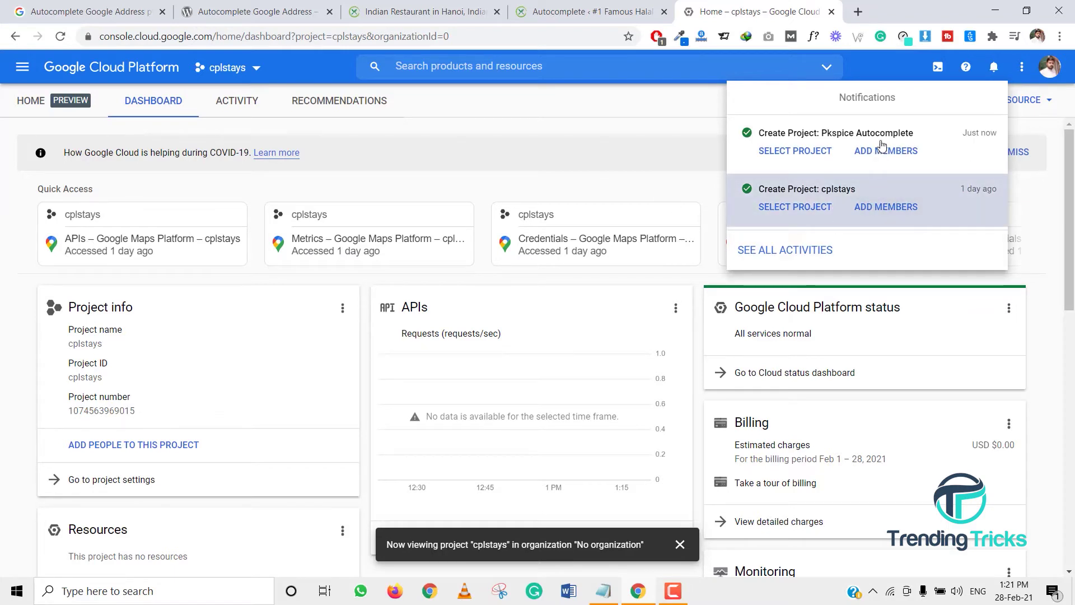
- Make Pkspice Autocomplete the active project and open APIs & Services > Dashboard
{"action": "left_click", "coordinate": [841, 138]}
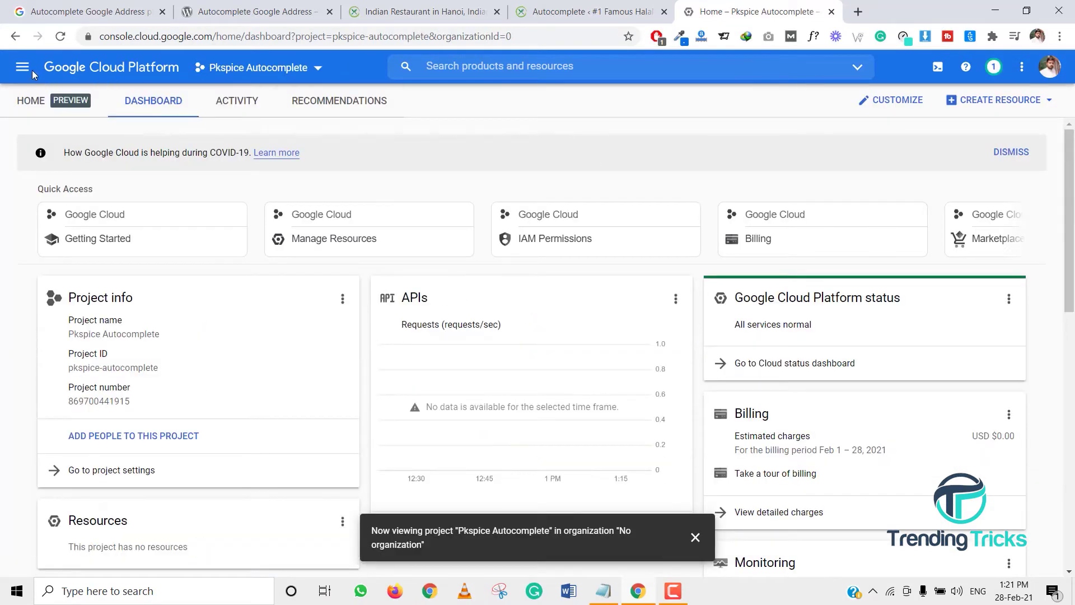
{"action": "left_click", "coordinate": [22, 67]}
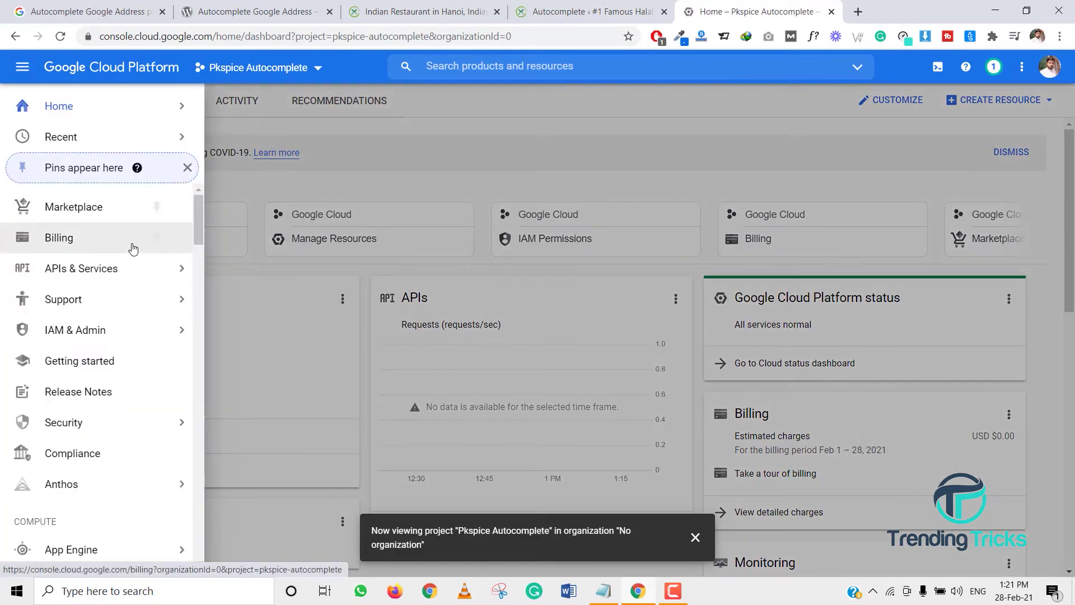
{"action": "mouse_move", "coordinate": [82, 268]}
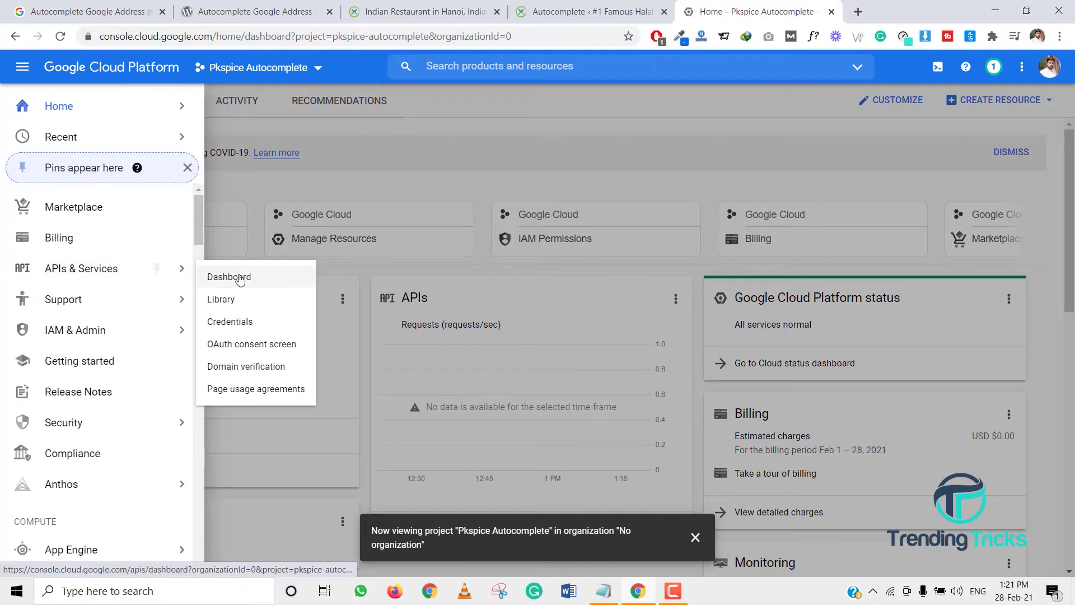
{"action": "left_click", "coordinate": [240, 278]}
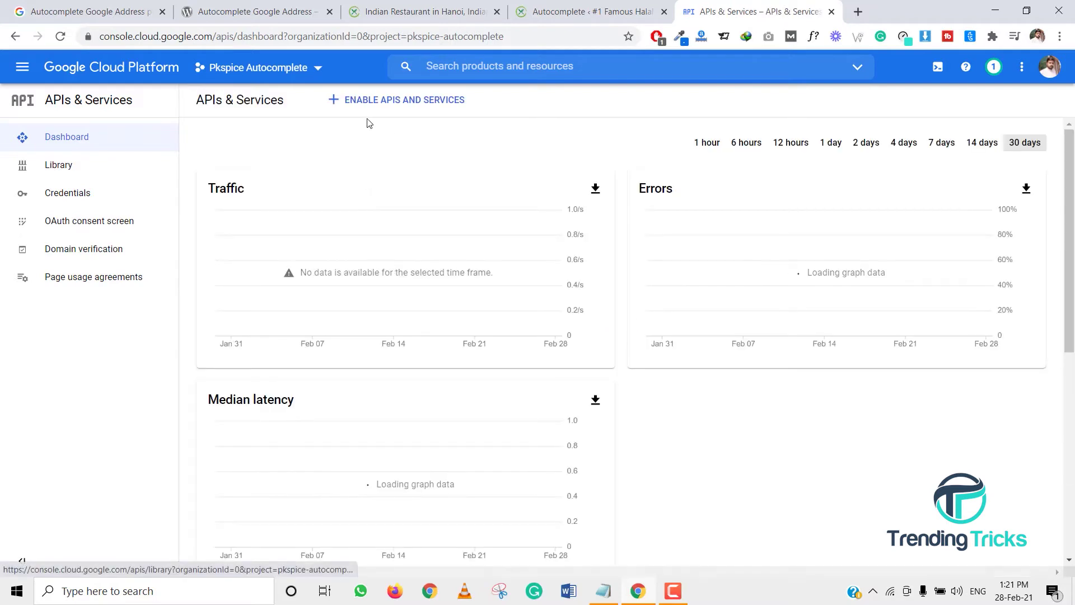
- Search the API Library for 'google place' and enable the Places API
{"action": "left_click", "coordinate": [372, 102]}
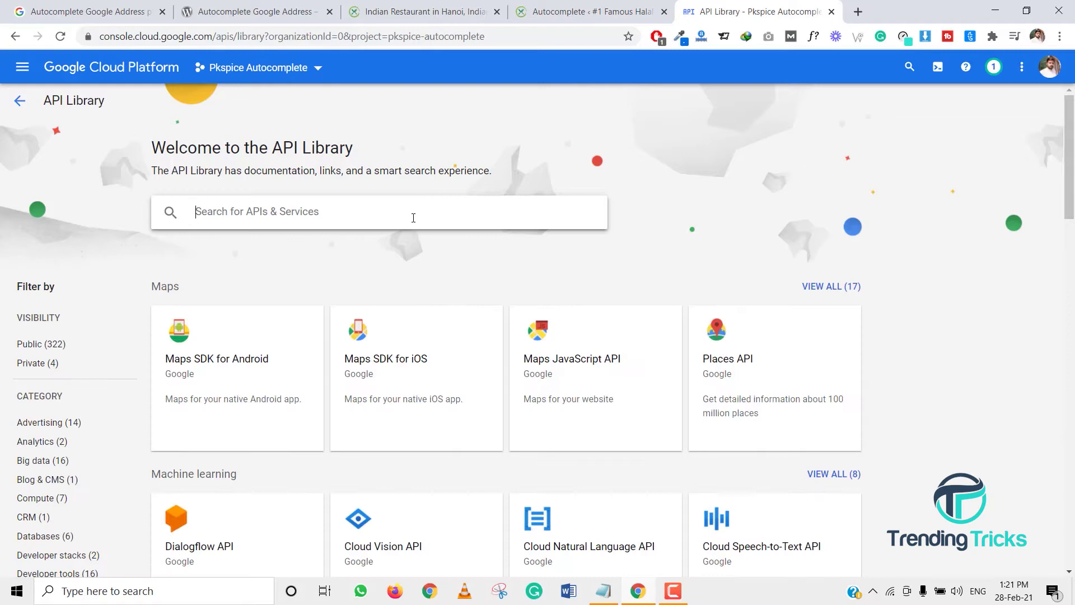
{"action": "type", "text": "goo"}
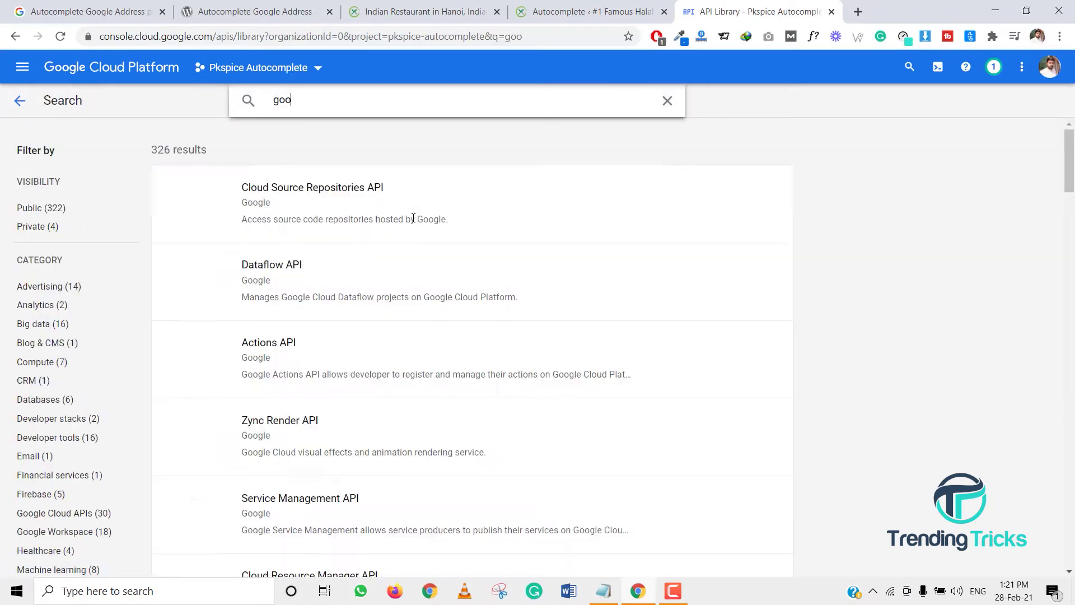
{"action": "type", "text": "gle place"}
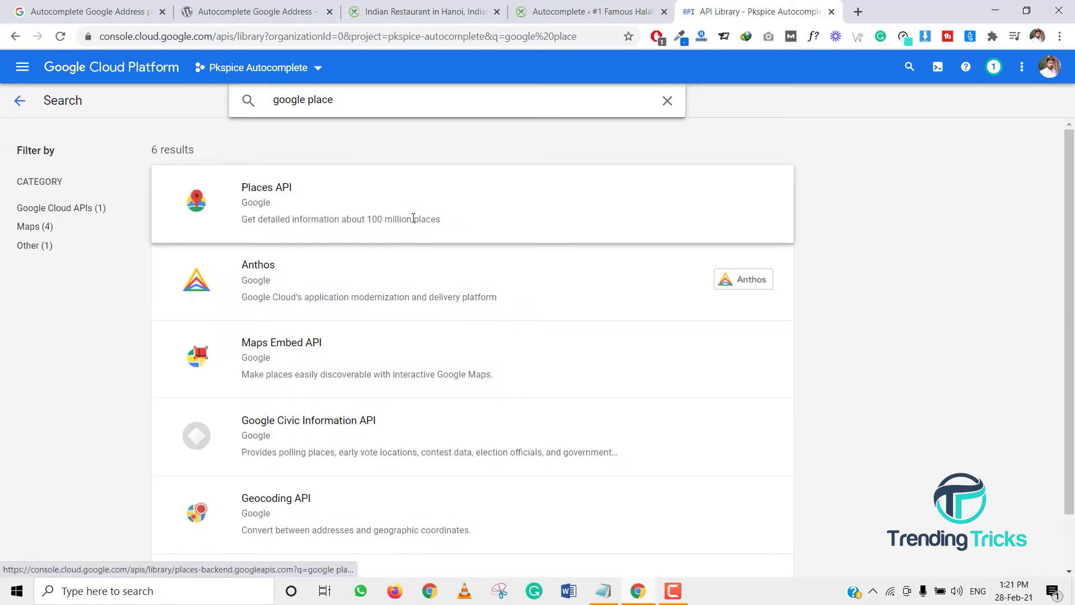
{"action": "left_click", "coordinate": [414, 218]}
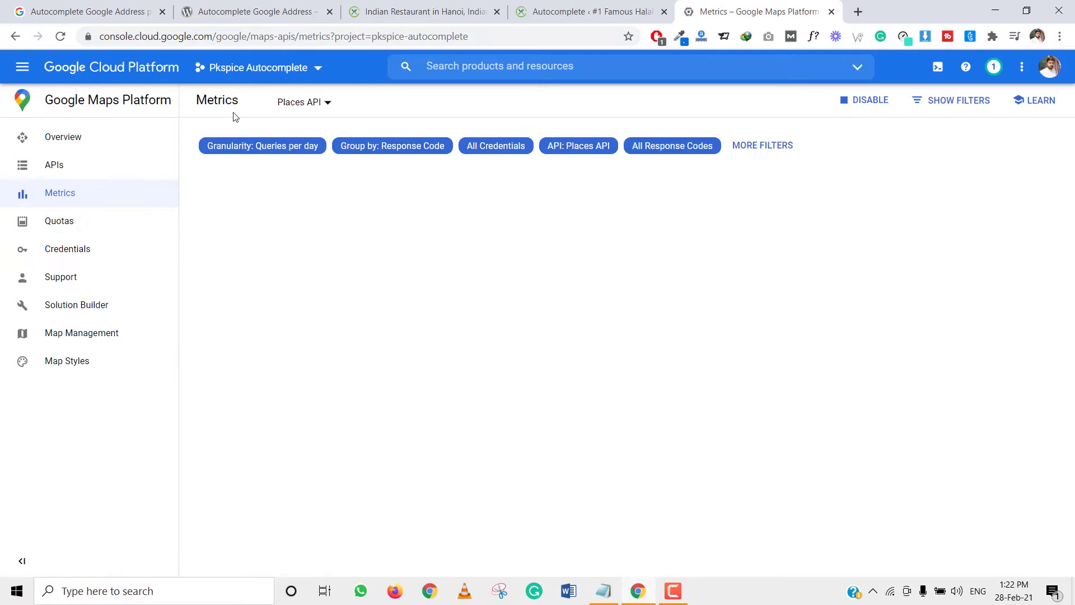
{"action": "left_click", "coordinate": [125, 174]}
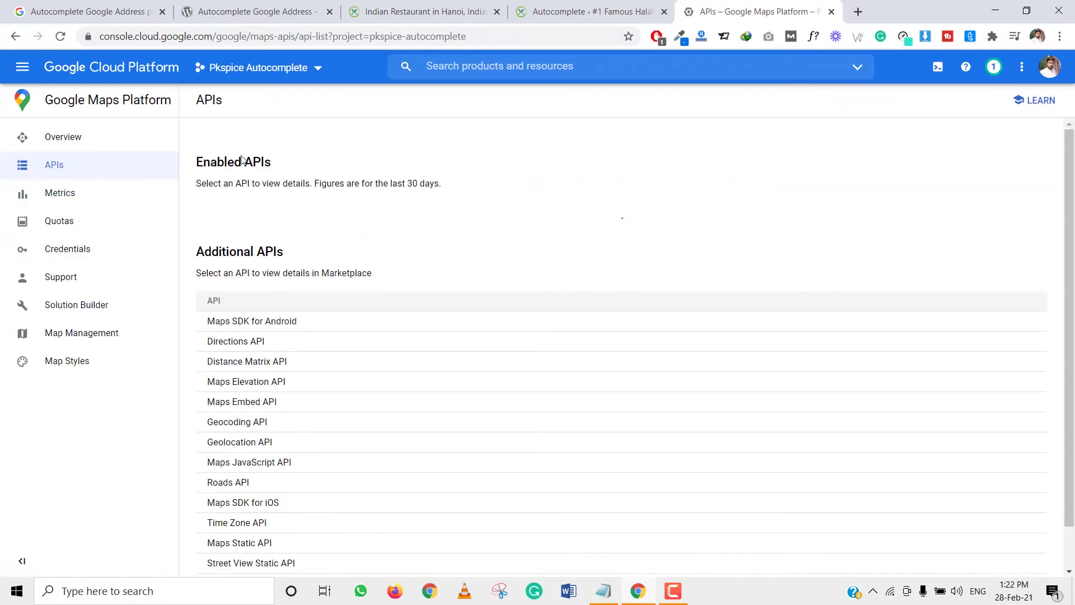
{"action": "left_click", "coordinate": [106, 142]}
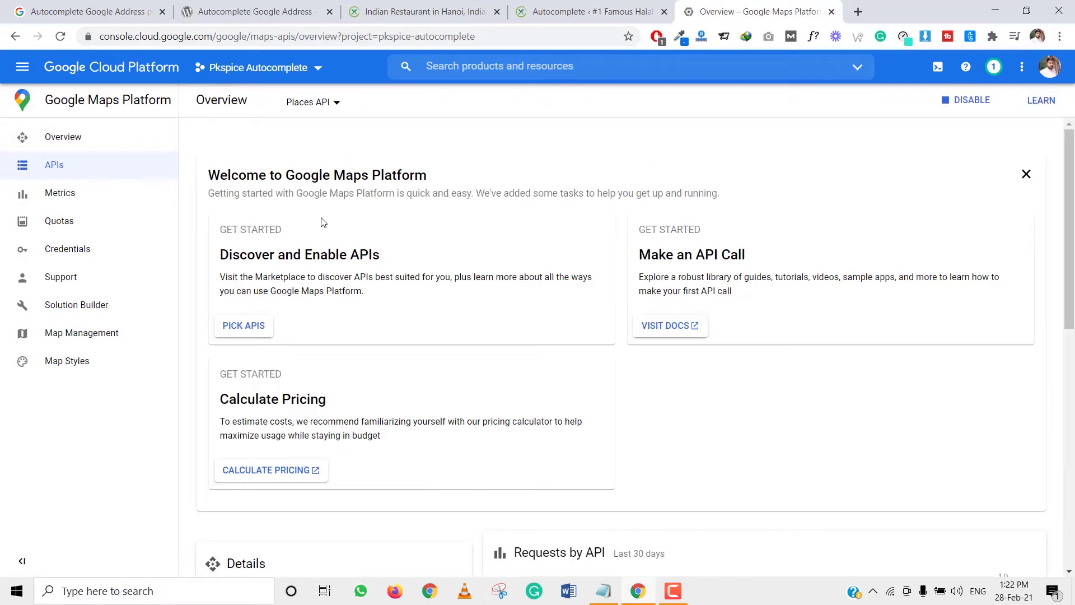
- Search the Marketplace for 'maps javascript api', replacing the earlier 'google map' query
{"action": "left_click", "coordinate": [309, 104]}
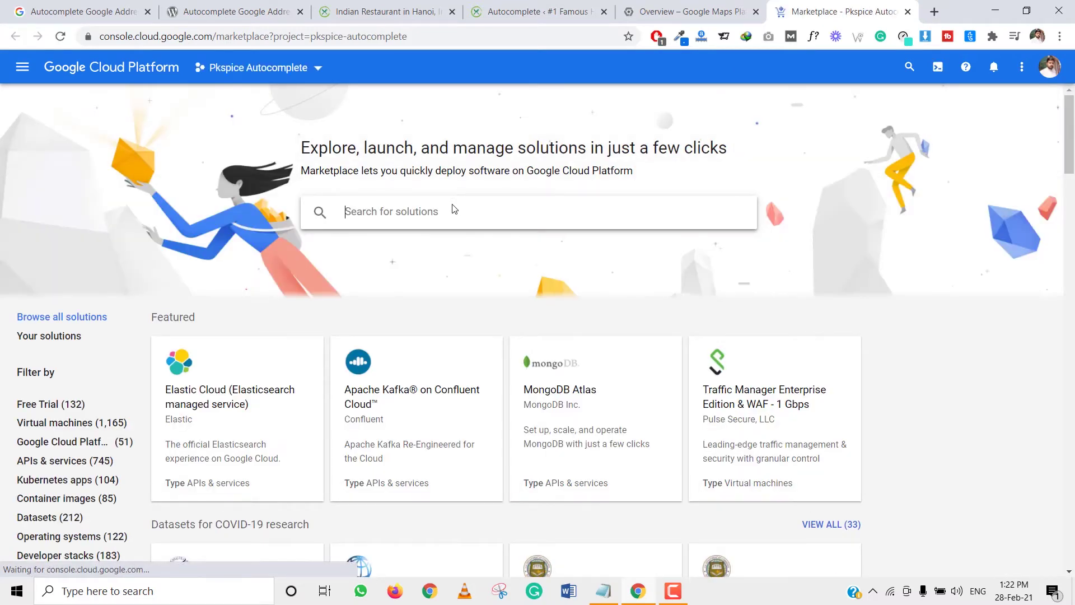
{"action": "type", "text": "google m"}
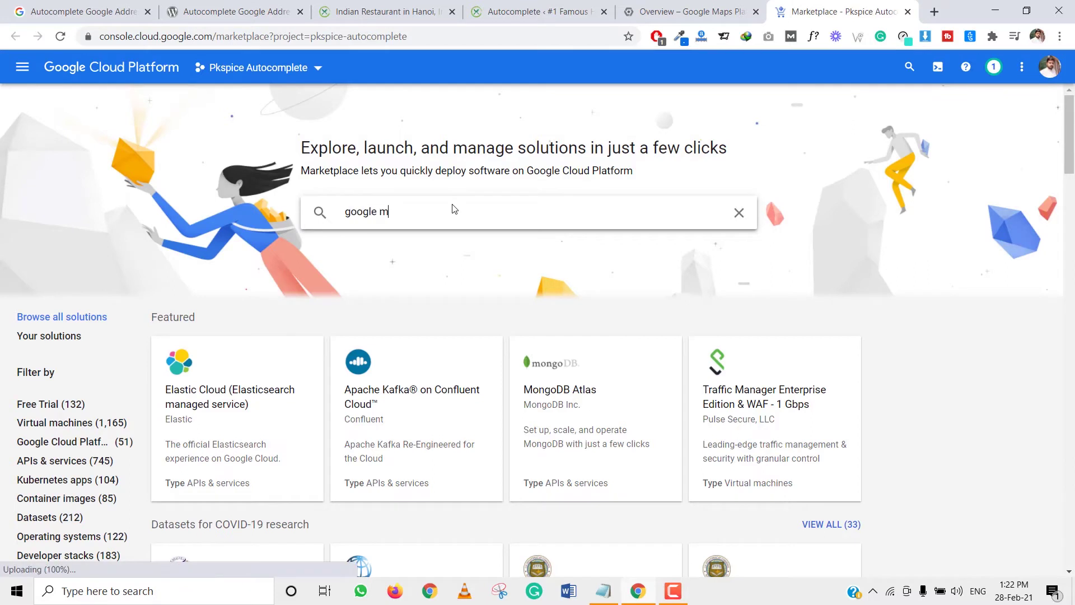
{"action": "type", "text": "ap javascript"}
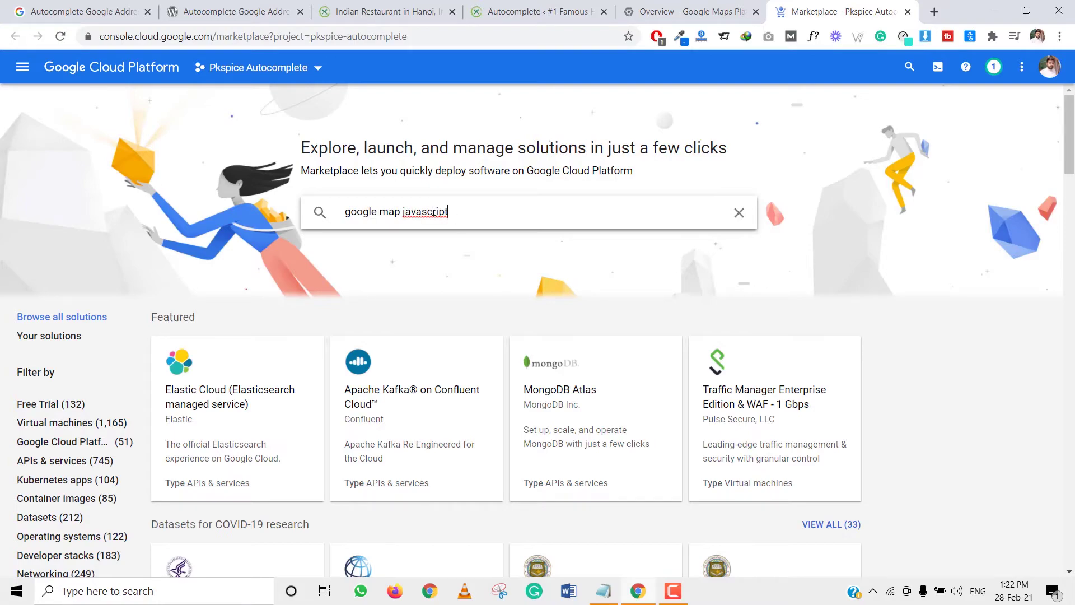
{"action": "scroll", "coordinate": [460, 251], "scroll_direction": "down", "scroll_amount": 1}
{"action": "scroll", "coordinate": [460, 254], "scroll_direction": "down", "scroll_amount": 4}
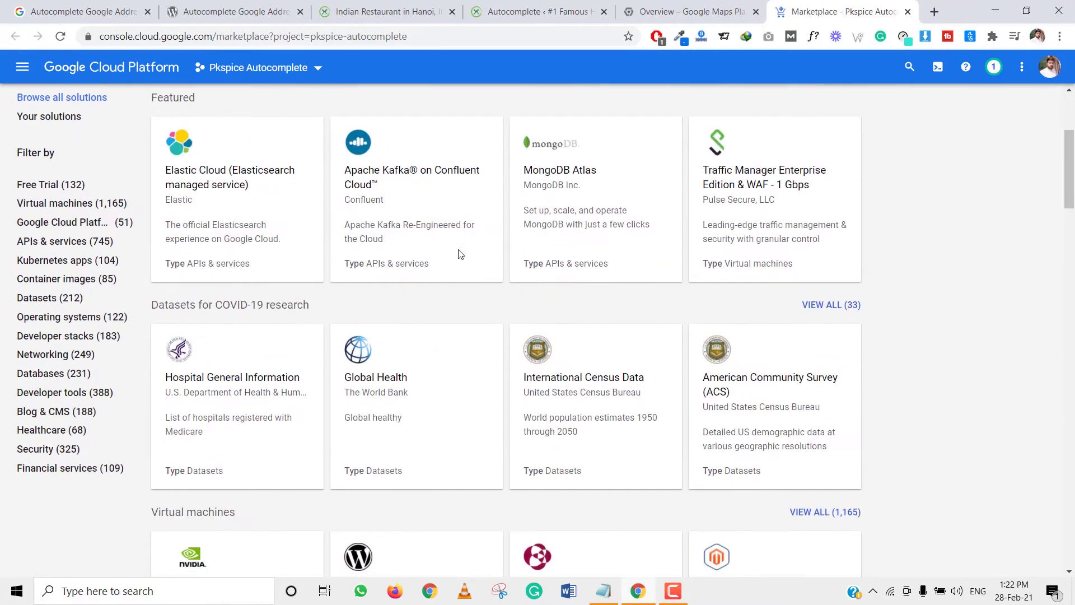
{"action": "scroll", "coordinate": [460, 254], "scroll_direction": "down", "scroll_amount": 5}
{"action": "scroll", "coordinate": [460, 256], "scroll_direction": "down", "scroll_amount": 6}
{"action": "scroll", "coordinate": [460, 255], "scroll_direction": "down", "scroll_amount": 4}
{"action": "scroll", "coordinate": [459, 255], "scroll_direction": "down", "scroll_amount": 8}
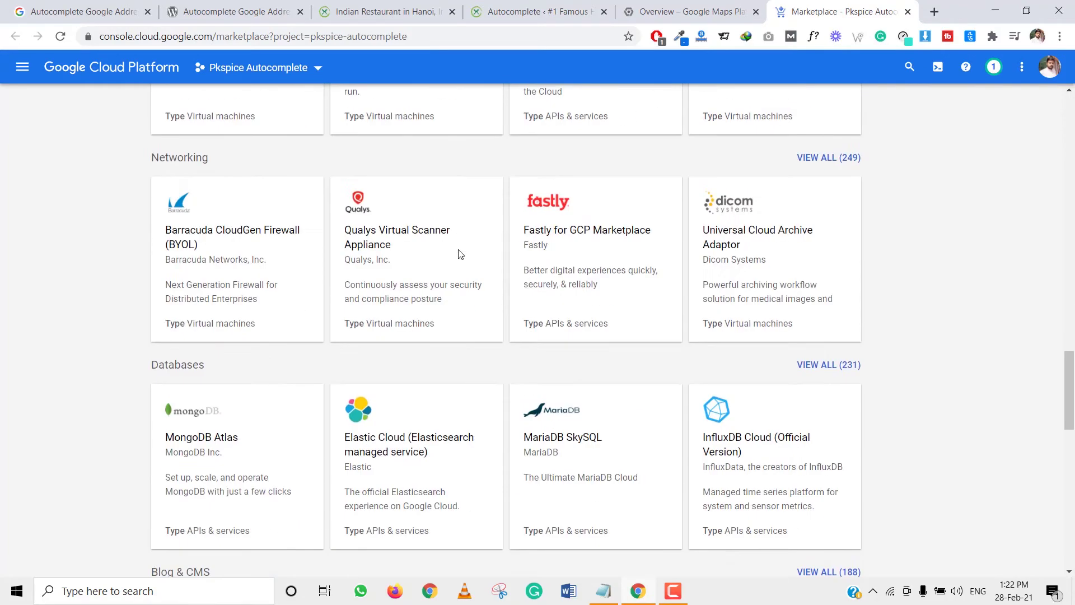
{"action": "scroll", "coordinate": [459, 254], "scroll_direction": "up", "scroll_amount": 11}
{"action": "scroll", "coordinate": [471, 241], "scroll_direction": "up", "scroll_amount": 6}
{"action": "scroll", "coordinate": [478, 231], "scroll_direction": "up", "scroll_amount": 10}
{"action": "scroll", "coordinate": [460, 221], "scroll_direction": "up", "scroll_amount": 3}
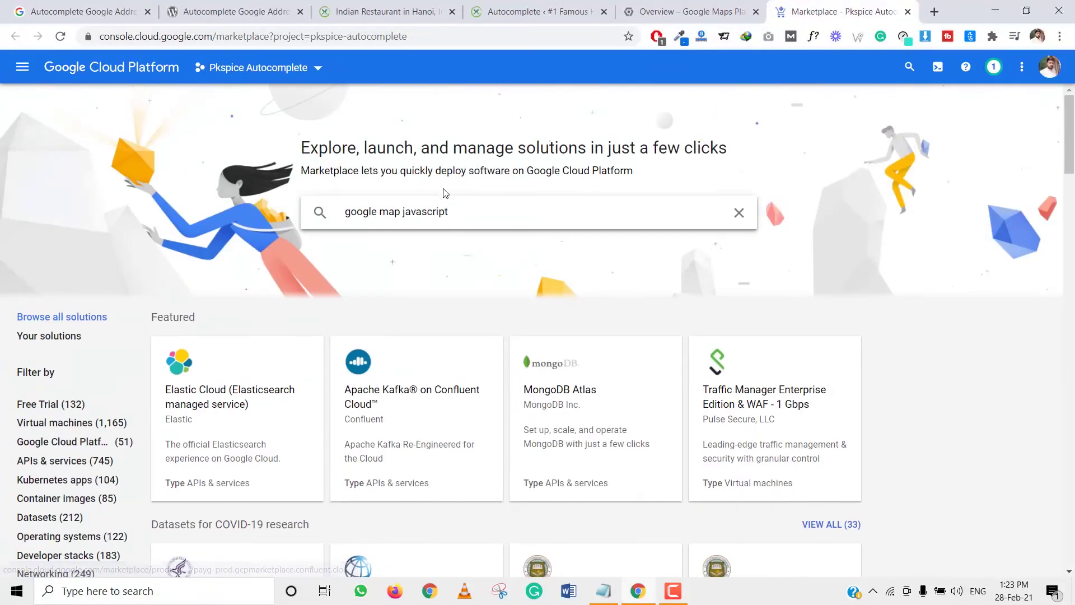
{"action": "left_click_drag", "start_coordinate": [454, 216], "coordinate": [332, 215]}
{"action": "type", "text": "m"}
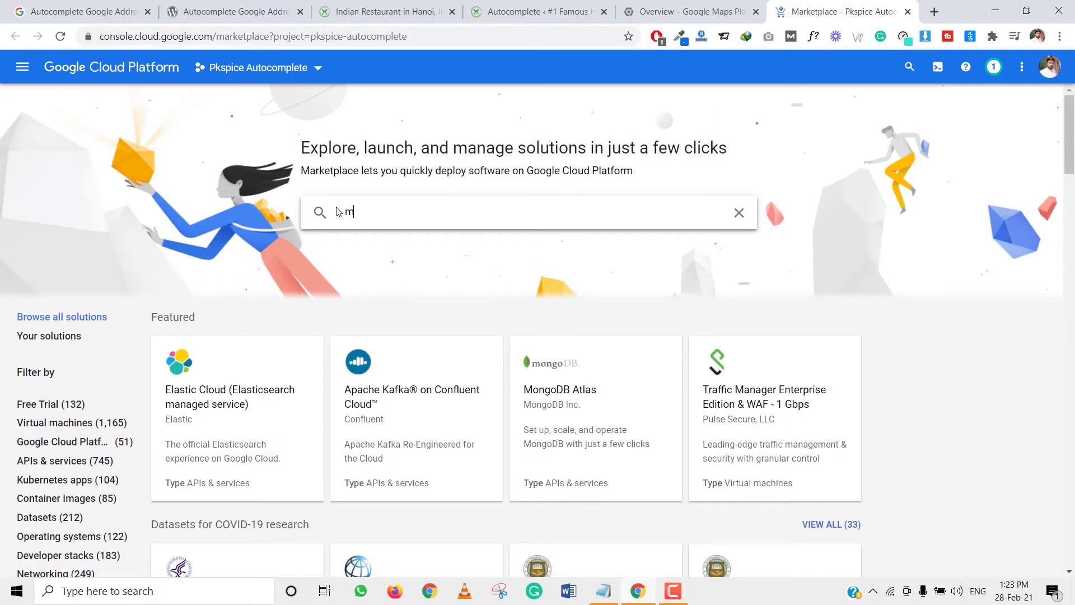
{"action": "type", "text": "ap"}
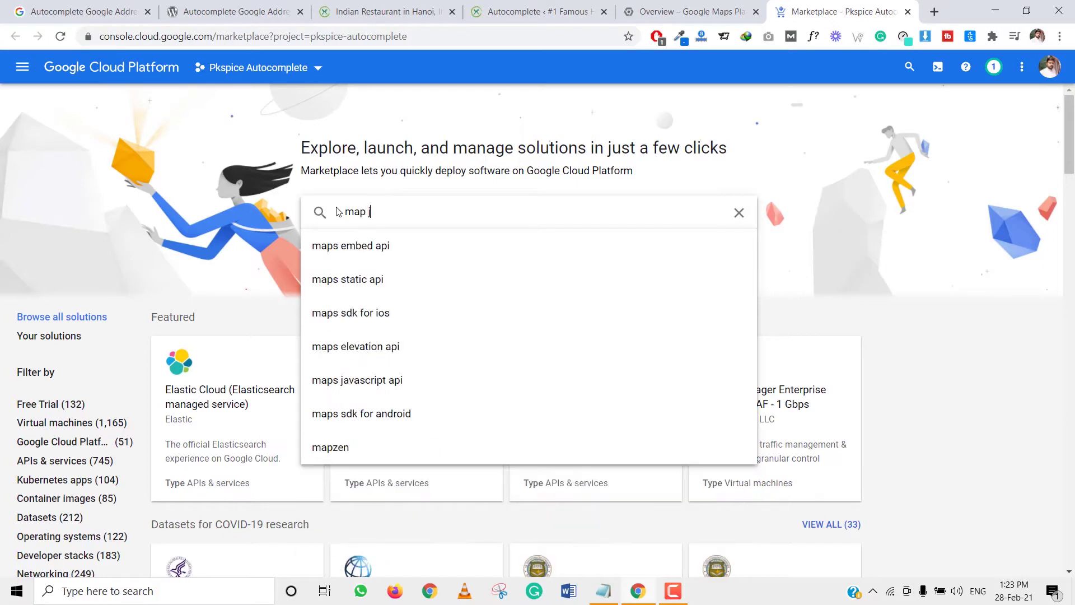
{"action": "type", "text": " ja"}
{"action": "left_click", "coordinate": [356, 380]}
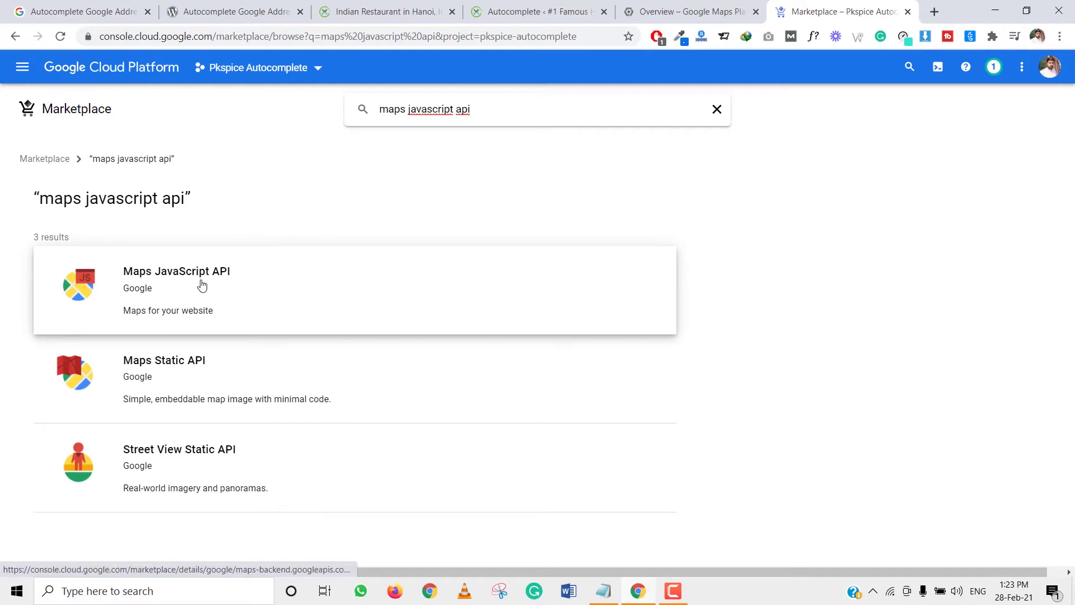
- Enable the Maps JavaScript API from its Marketplace card
{"action": "left_click", "coordinate": [203, 285]}
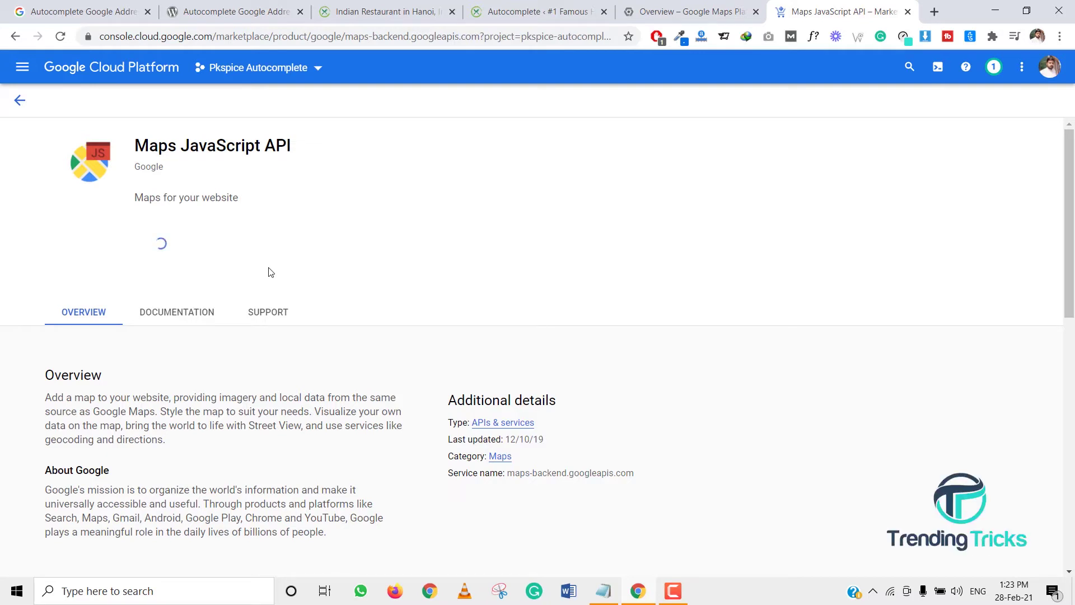
{"action": "left_click", "coordinate": [159, 244]}
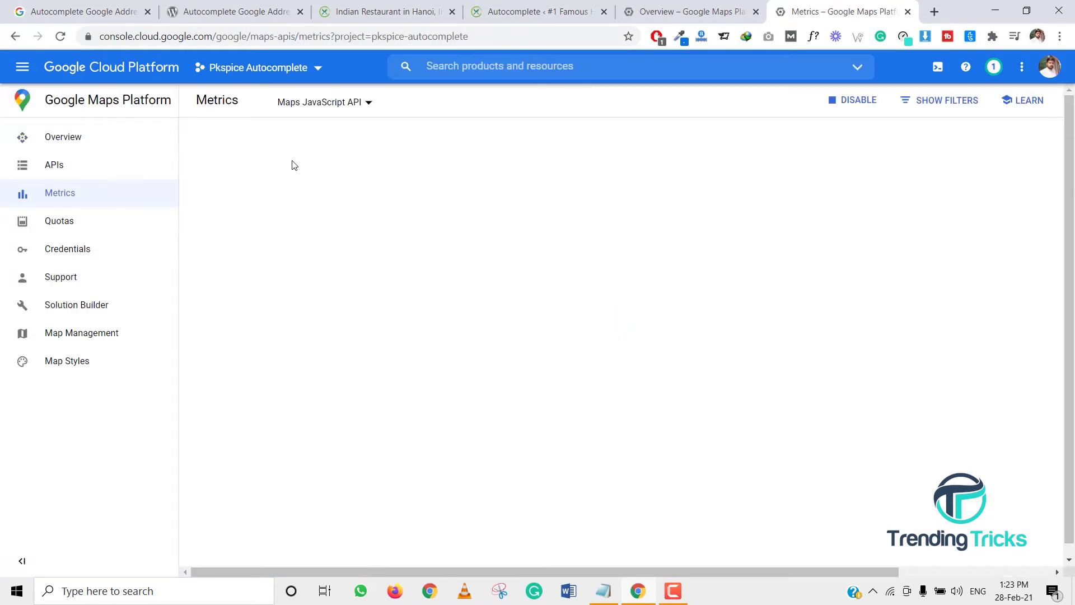
{"action": "left_click", "coordinate": [324, 106]}
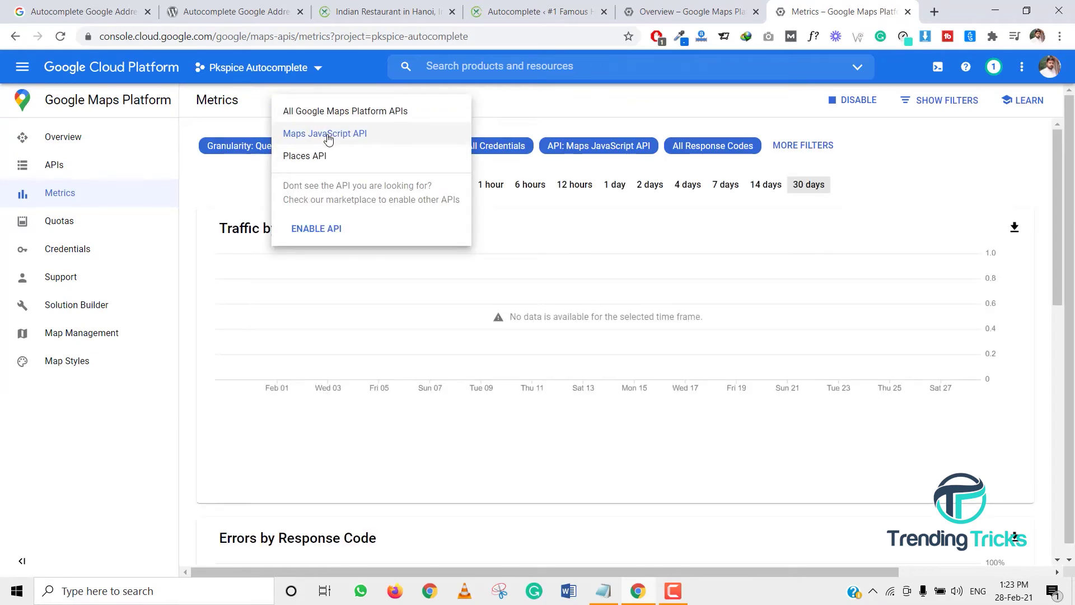
- Show the Maps JavaScript API credentials, which list no API keys yet
{"action": "left_click", "coordinate": [94, 251]}
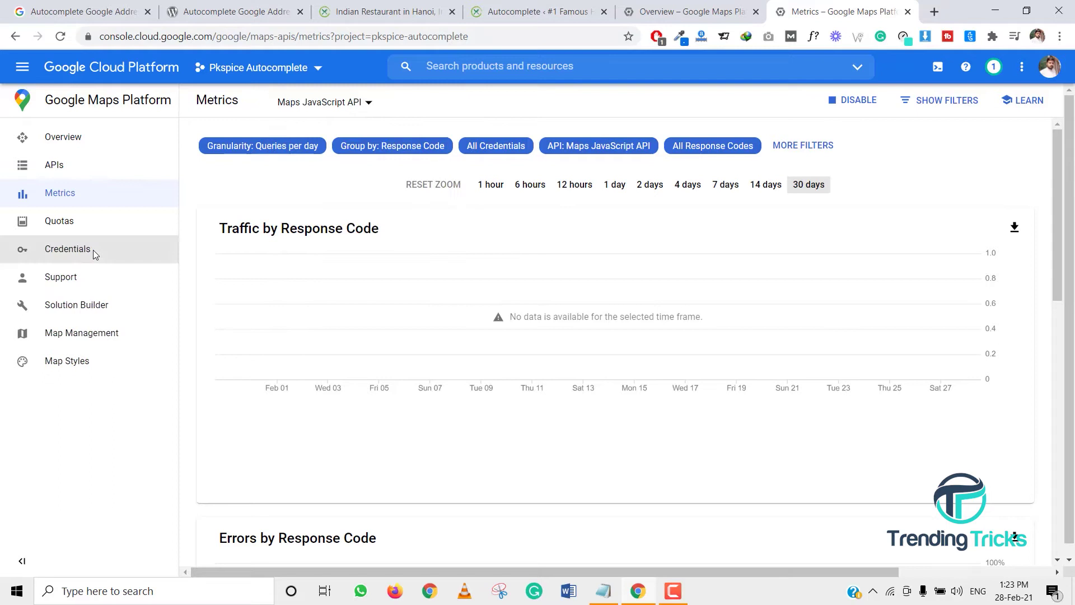
{"action": "left_click", "coordinate": [94, 251]}
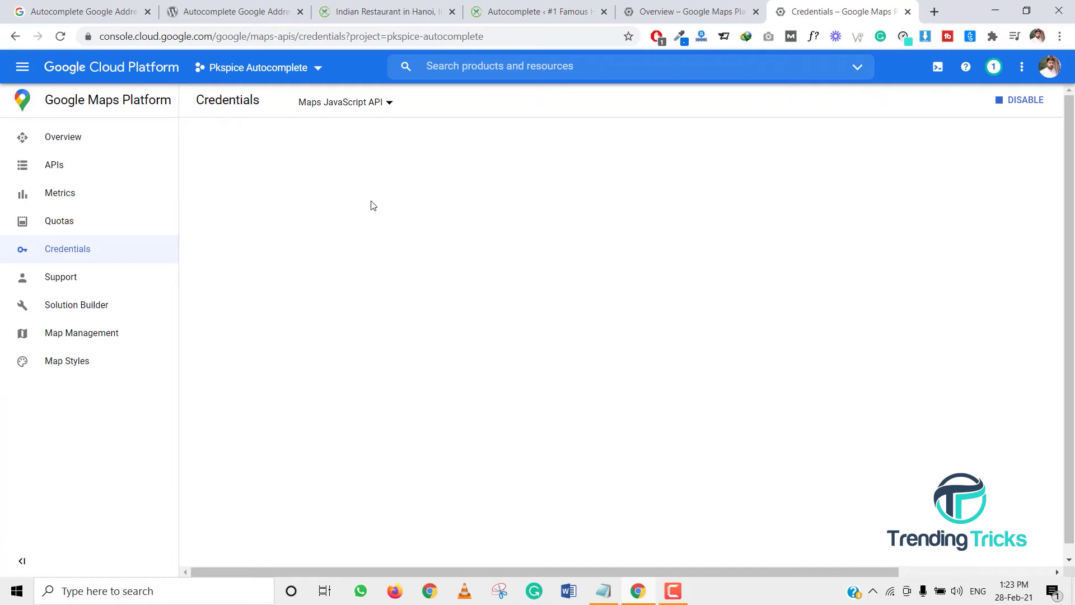
{"action": "left_click", "coordinate": [355, 108]}
{"action": "left_click", "coordinate": [436, 309]}
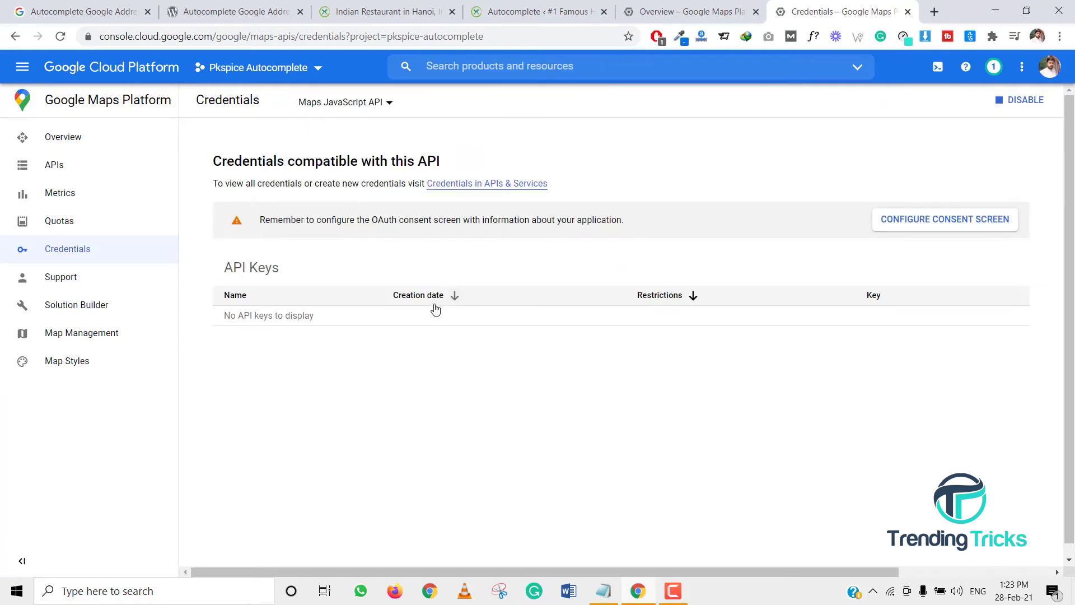
- Create API key 1 on the Credentials page, copy it, and return to WordPress
{"action": "left_click", "coordinate": [501, 188]}
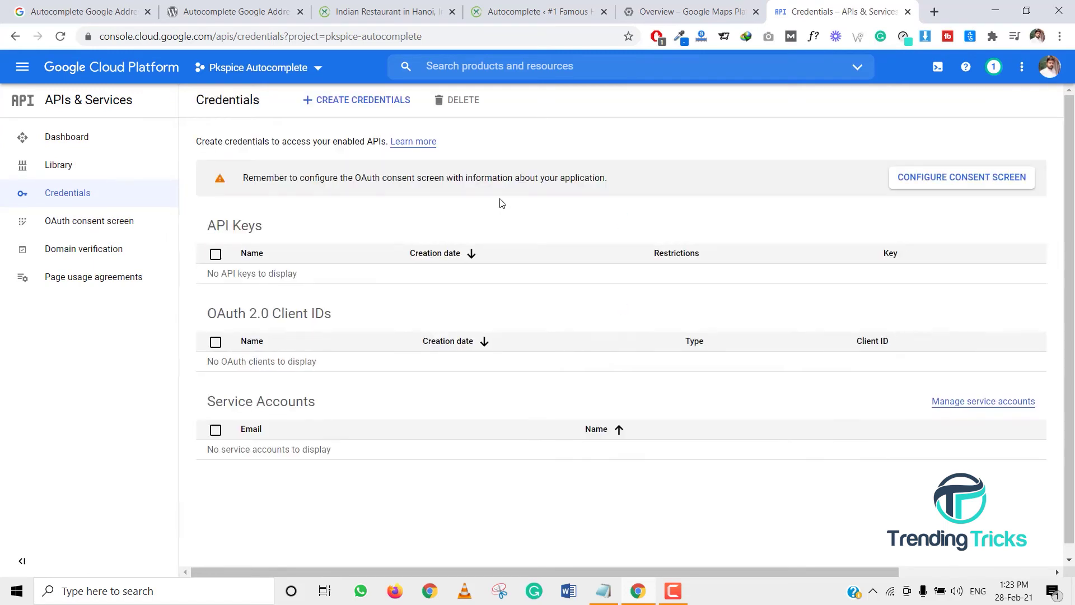
{"action": "left_click", "coordinate": [391, 101]}
{"action": "left_click", "coordinate": [399, 137]}
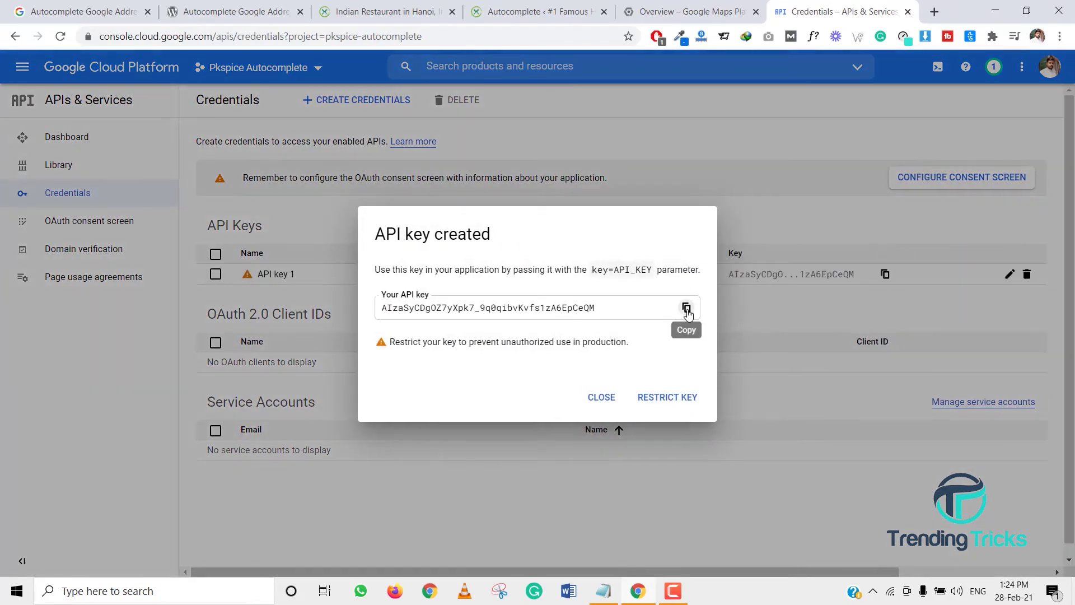
{"action": "left_click", "coordinate": [686, 309]}
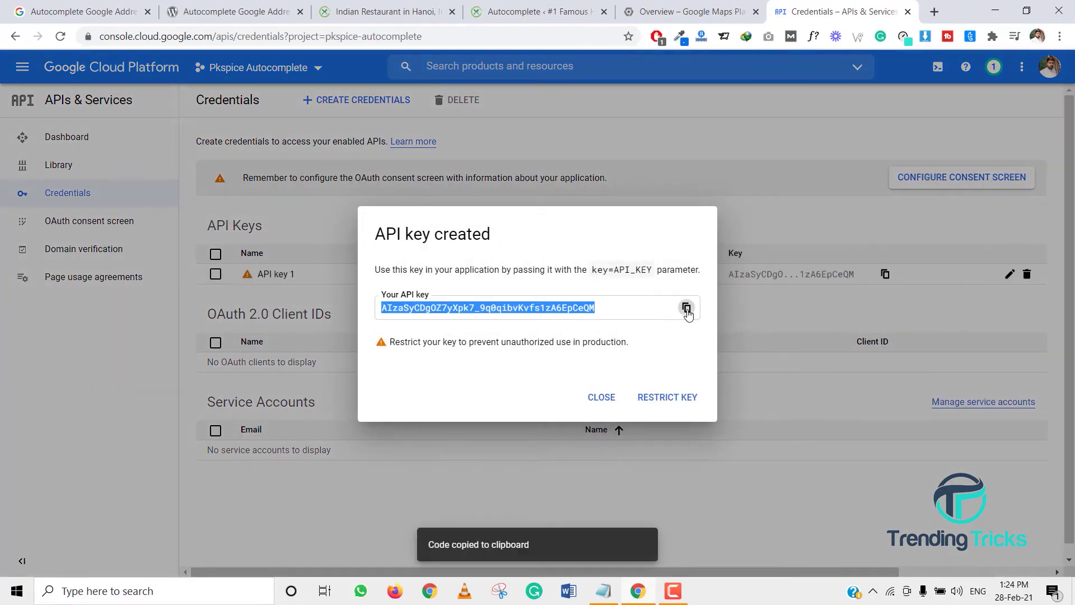
{"action": "left_click", "coordinate": [601, 398]}
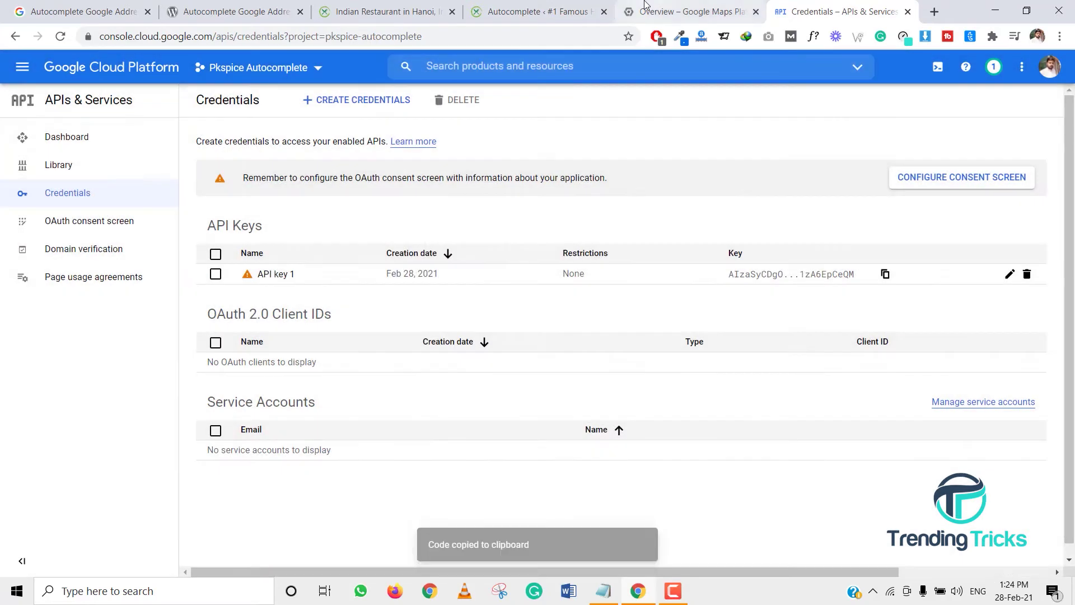
{"action": "left_click", "coordinate": [537, 11]}
{"action": "left_click", "coordinate": [414, 6]}
- Paste the copied Google Place API key into the Autocomplete settings and save
{"action": "left_click", "coordinate": [504, 11]}
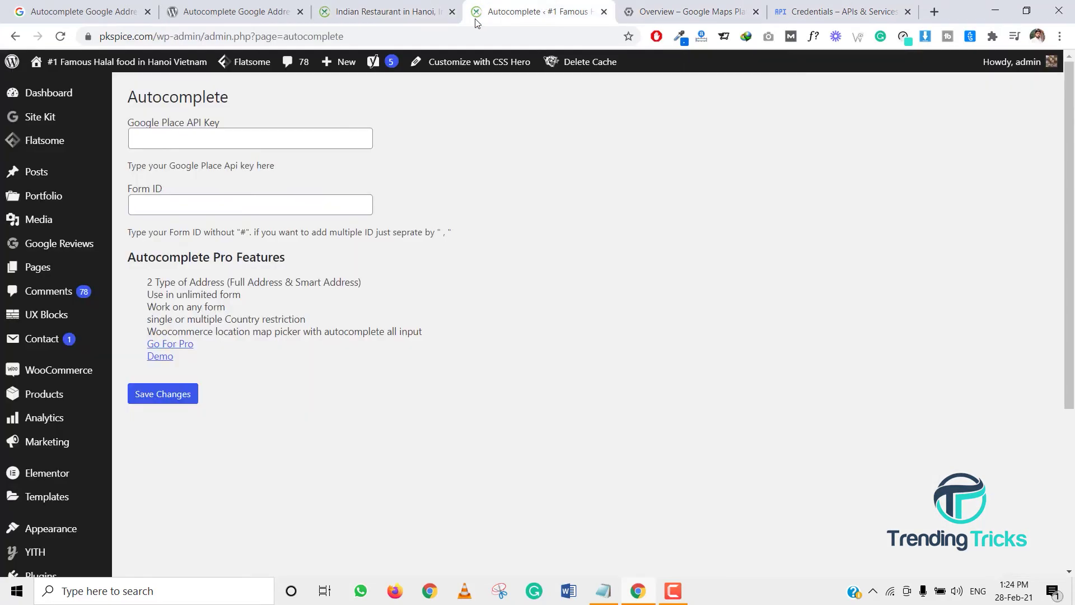
{"action": "left_click", "coordinate": [297, 138]}
{"action": "key", "text": "ctrl+v"}
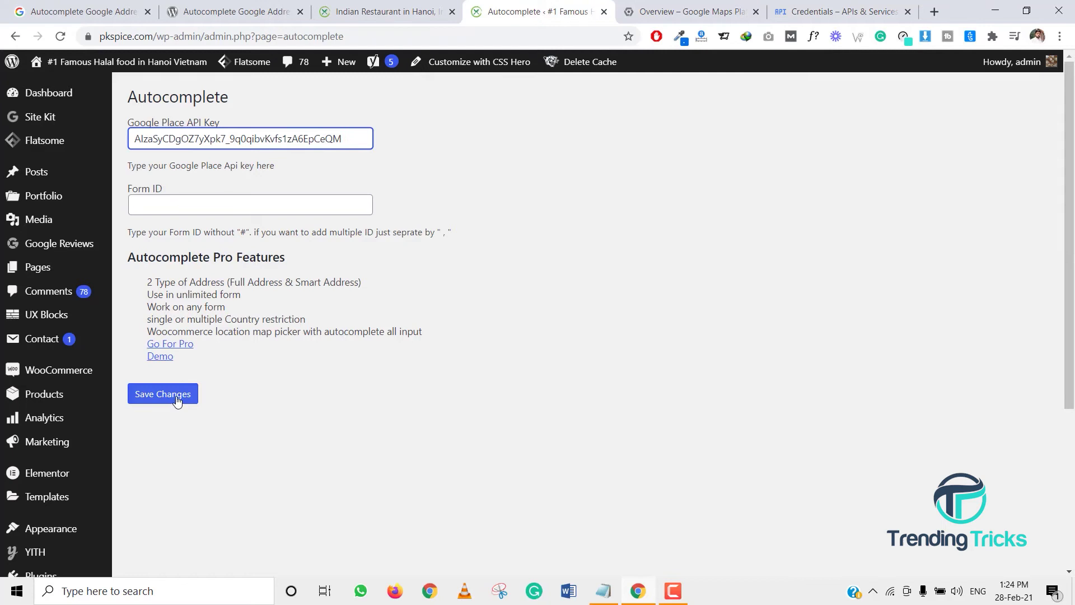
{"action": "left_click", "coordinate": [177, 401]}
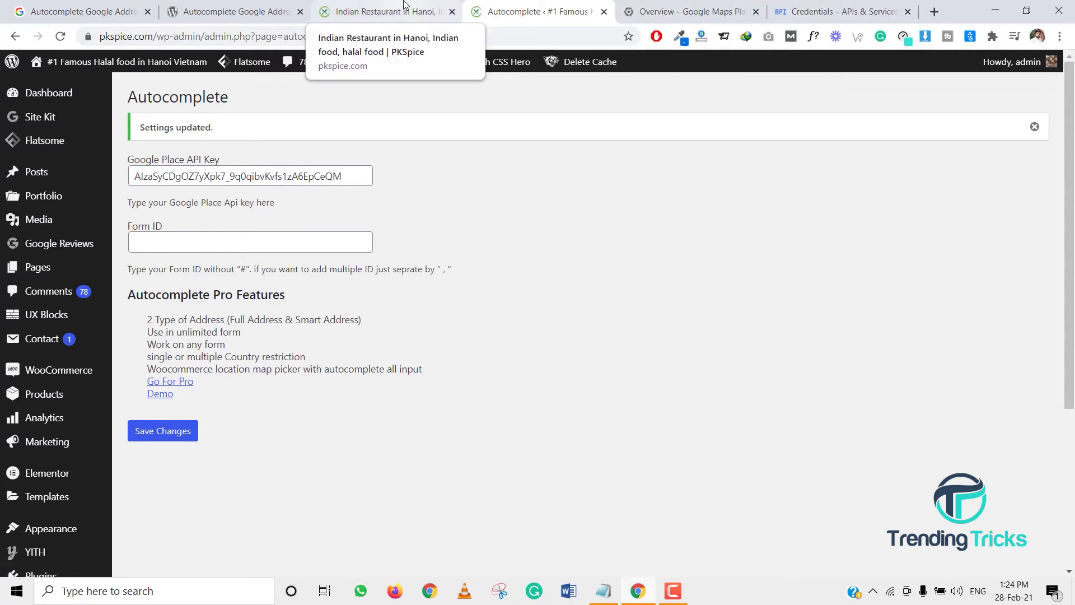
- Inspect the checkout's house number and street input in Chrome DevTools
{"action": "left_click", "coordinate": [386, 11]}
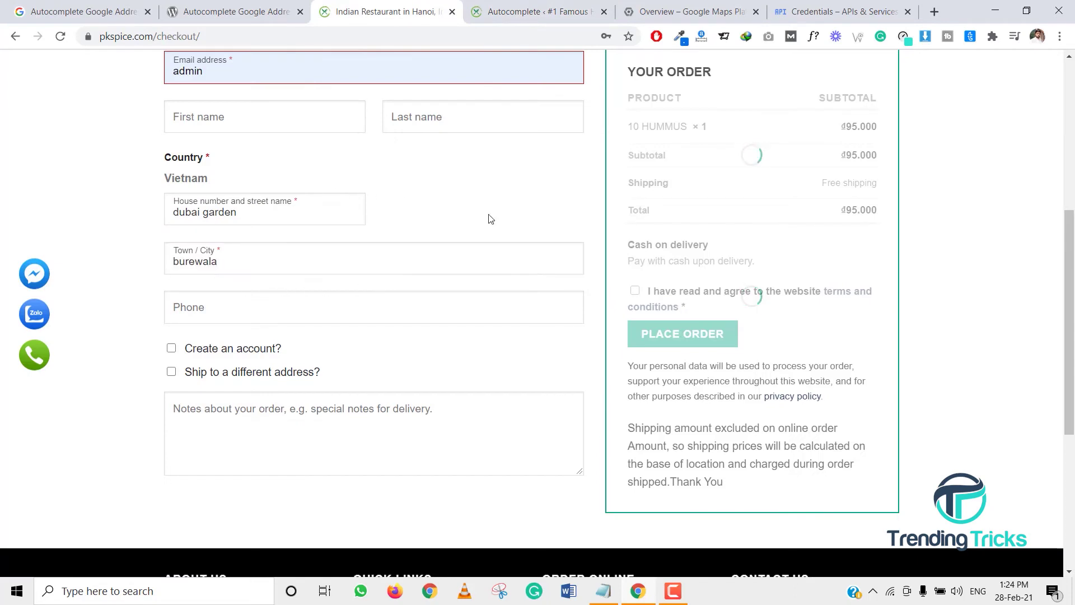
{"action": "left_click", "coordinate": [330, 210]}
{"action": "right_click", "coordinate": [330, 210]}
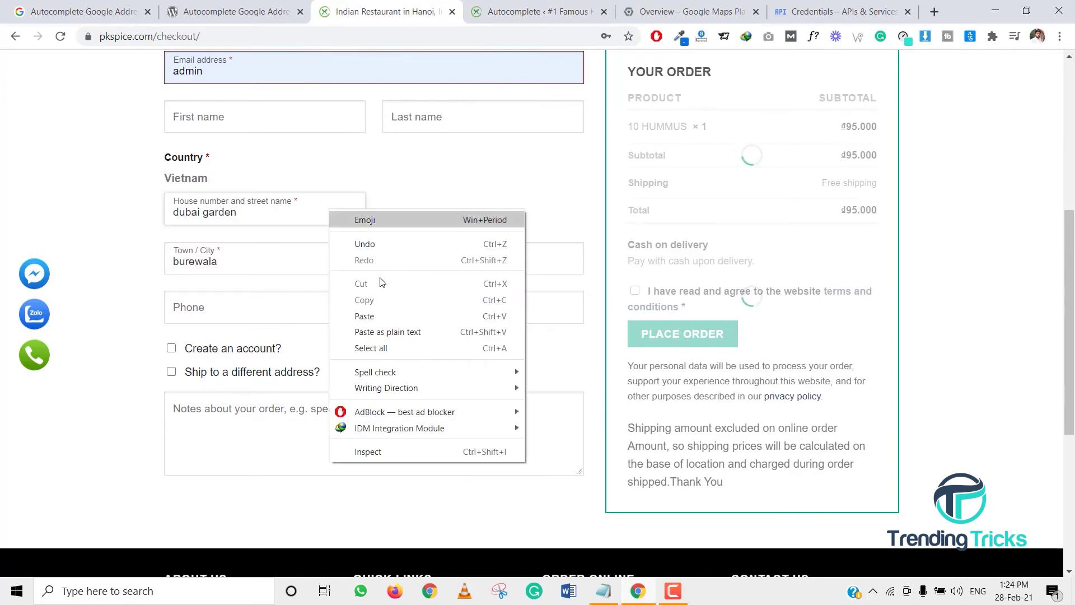
{"action": "left_click", "coordinate": [436, 448]}
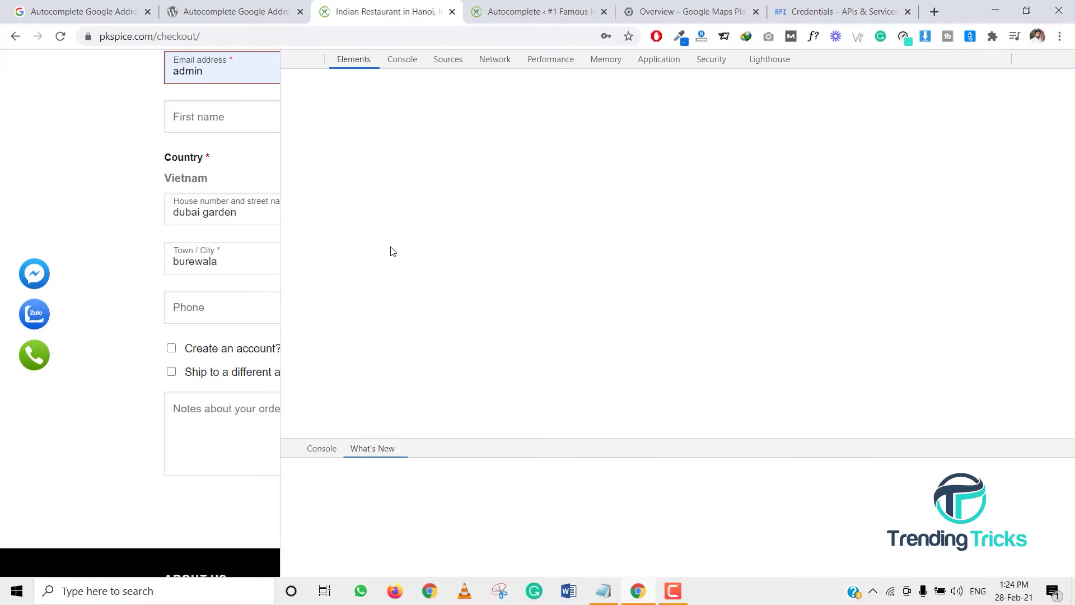
{"action": "left_click", "coordinate": [292, 60]}
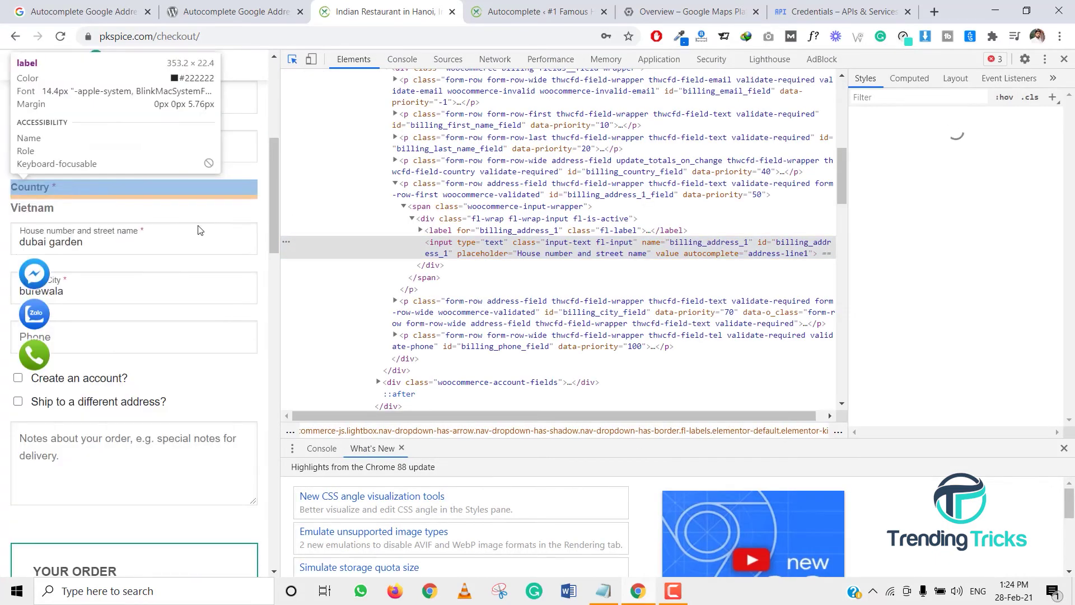
{"action": "left_click", "coordinate": [178, 243]}
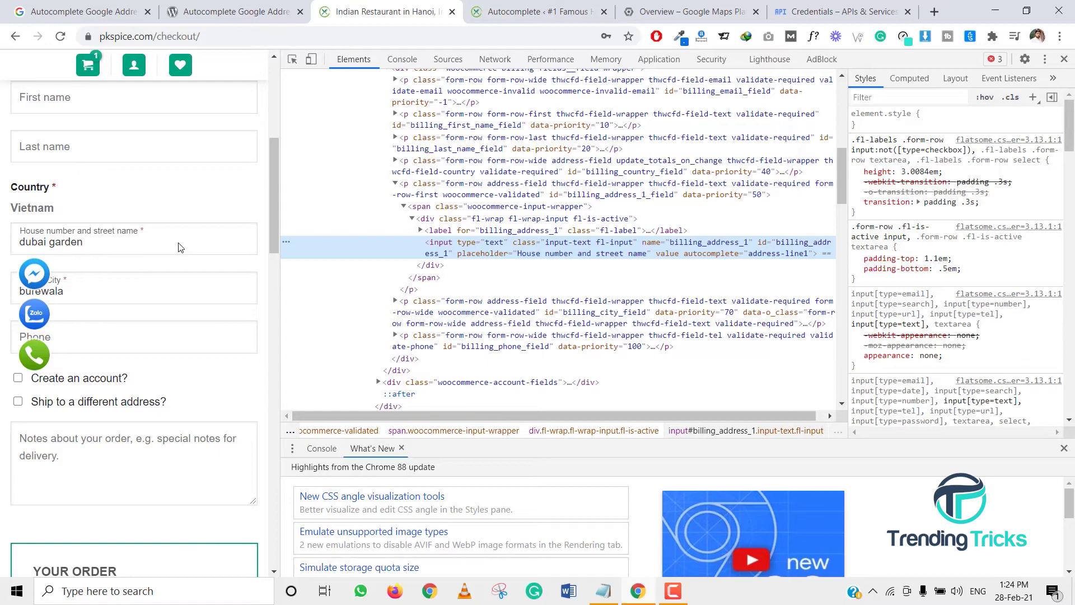
- Copy the street input's id value, billing_address_1, from the markup
{"action": "left_click", "coordinate": [139, 241]}
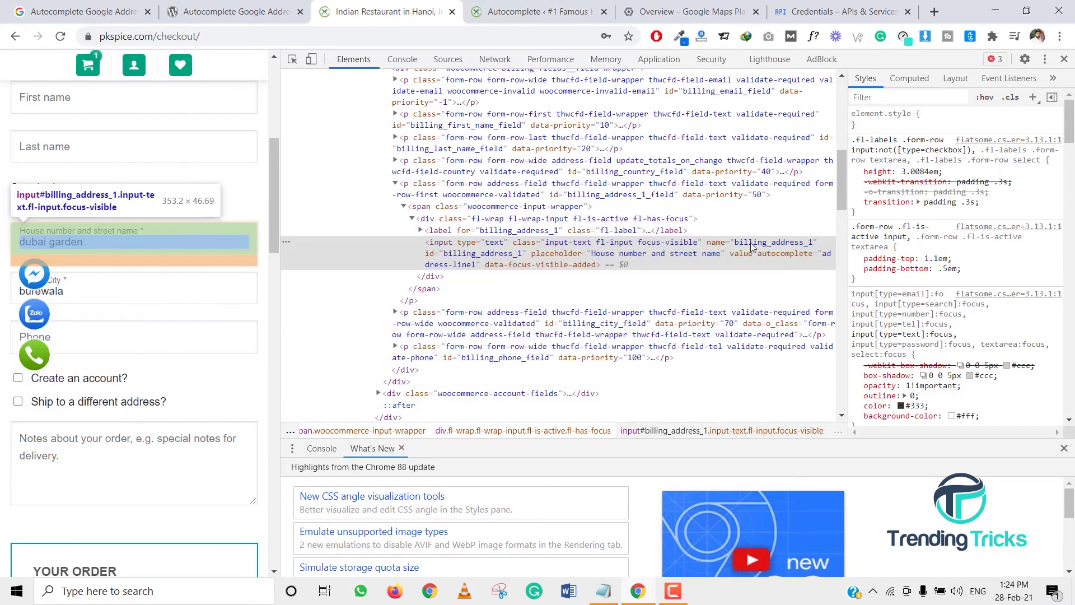
{"action": "double_click", "coordinate": [479, 253]}
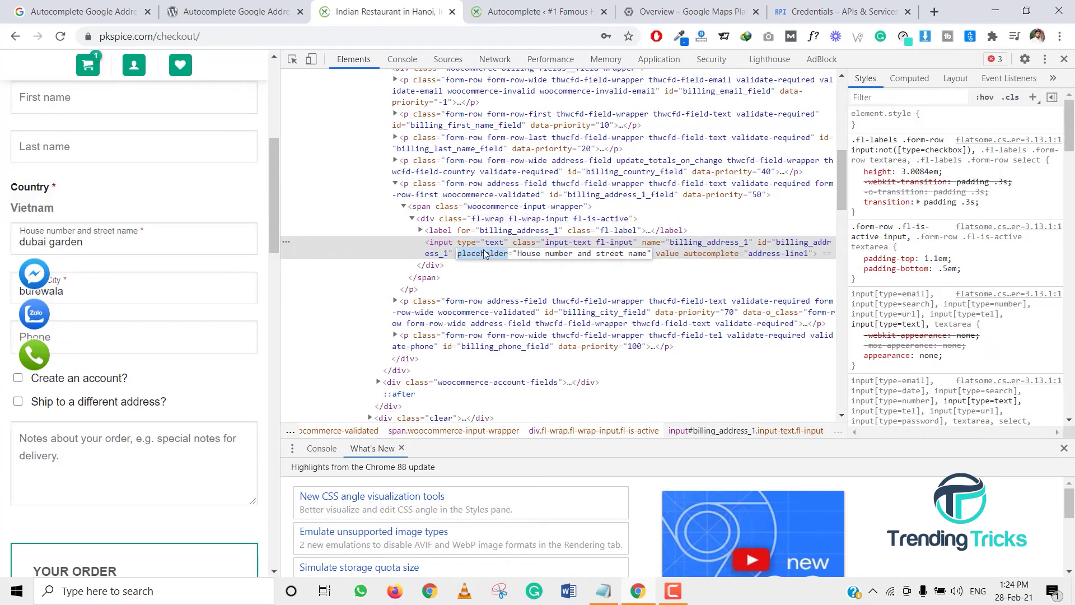
{"action": "left_click", "coordinate": [495, 265]}
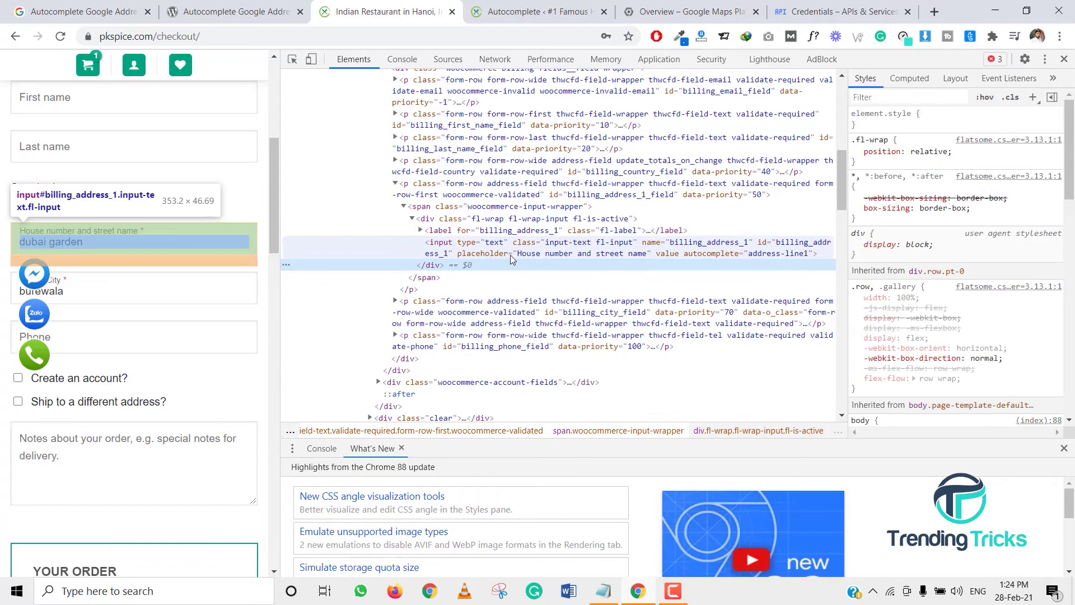
{"action": "double_click", "coordinate": [799, 244]}
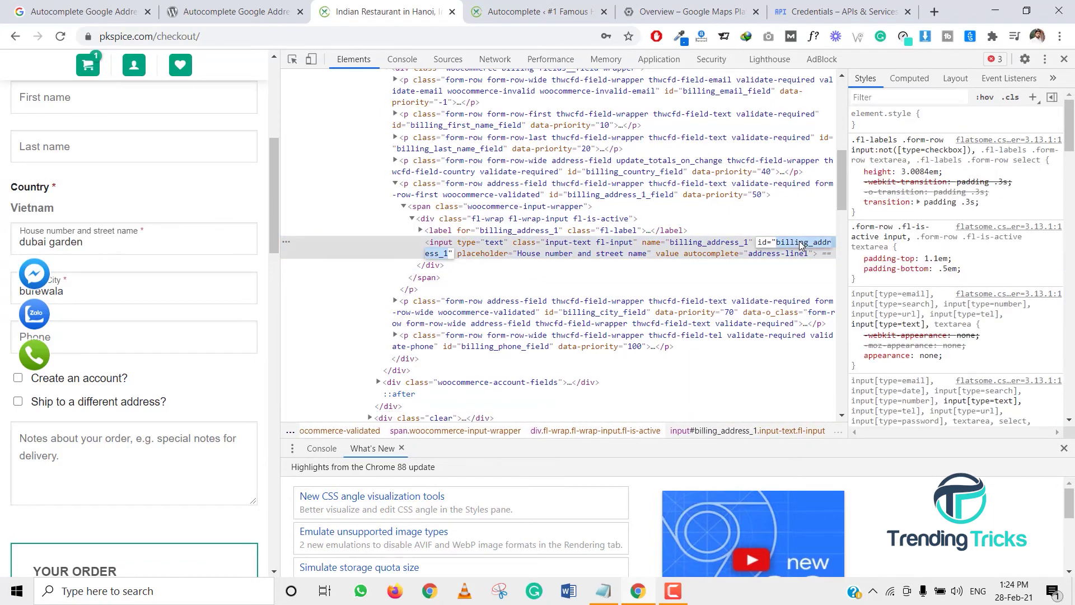
{"action": "right_click", "coordinate": [799, 244]}
{"action": "left_click", "coordinate": [829, 291]}
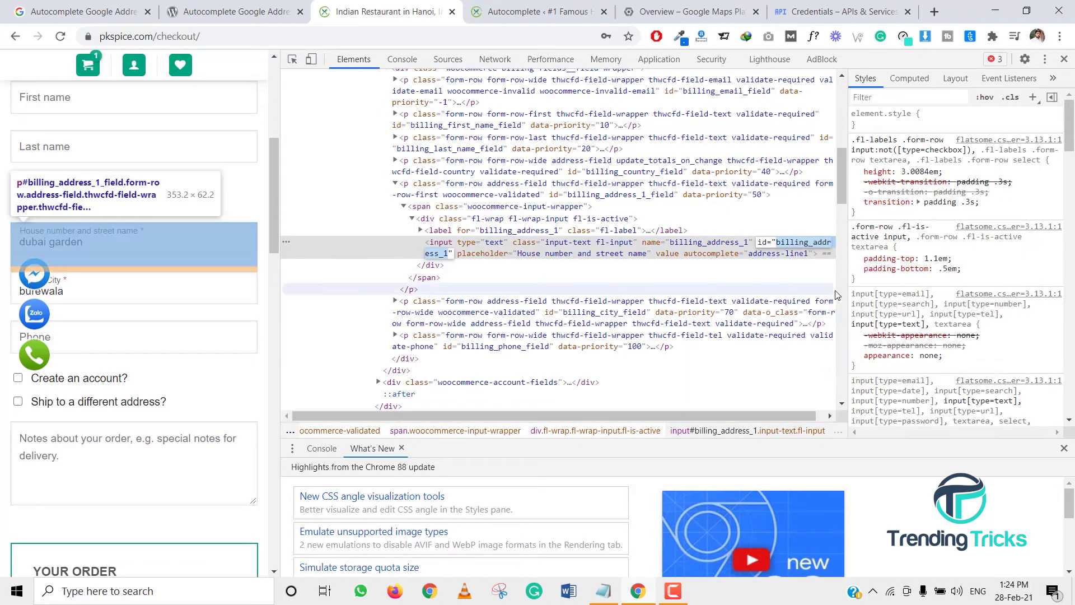
- Enter 'billing_address_1,' in the Autocomplete Form ID field
{"action": "left_click", "coordinate": [541, 10]}
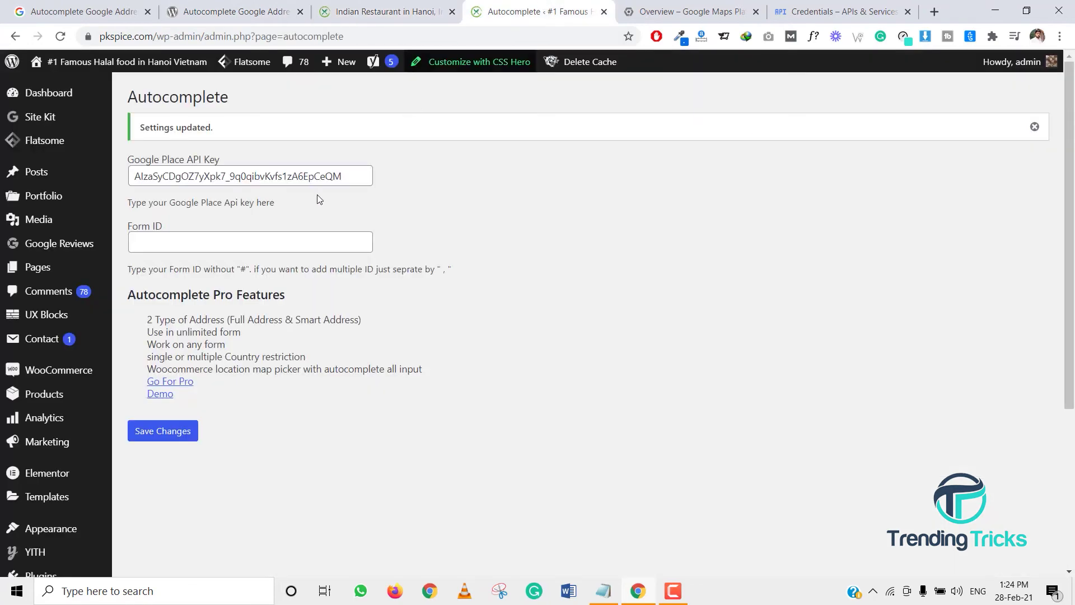
{"action": "left_click", "coordinate": [274, 242]}
{"action": "key", "text": "ctrl+v"}
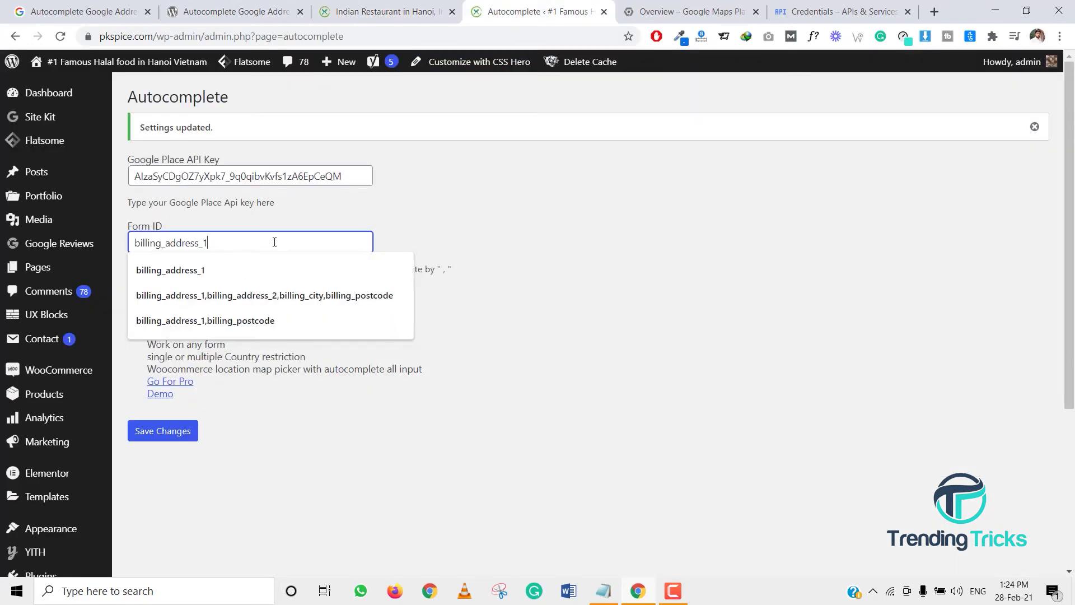
{"action": "type", "text": ","}
{"action": "left_click", "coordinate": [277, 222]}
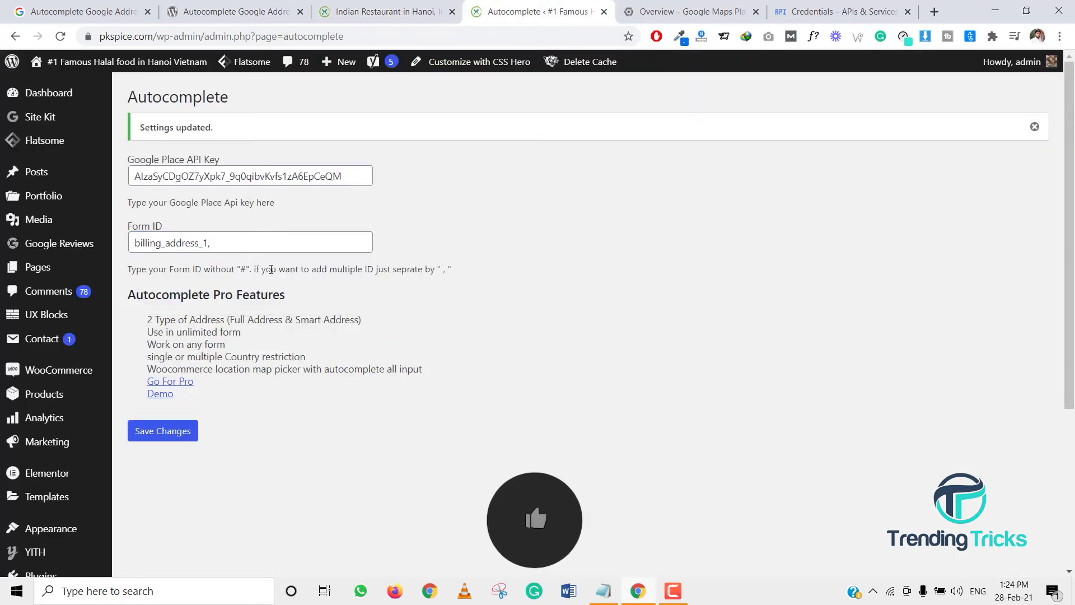
{"action": "double_click", "coordinate": [217, 245]}
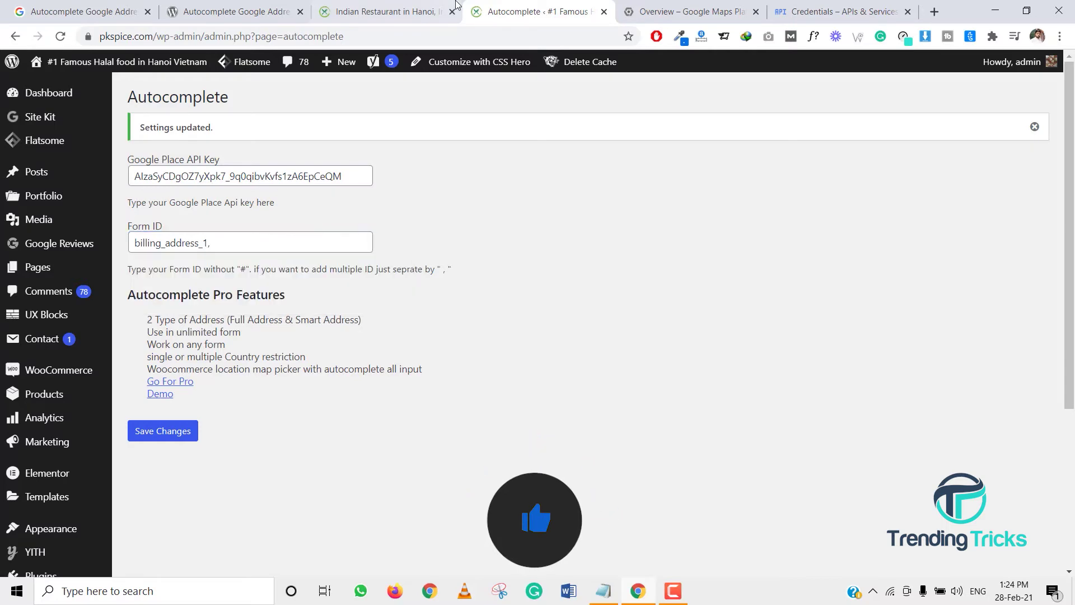
{"action": "left_click", "coordinate": [440, 11]}
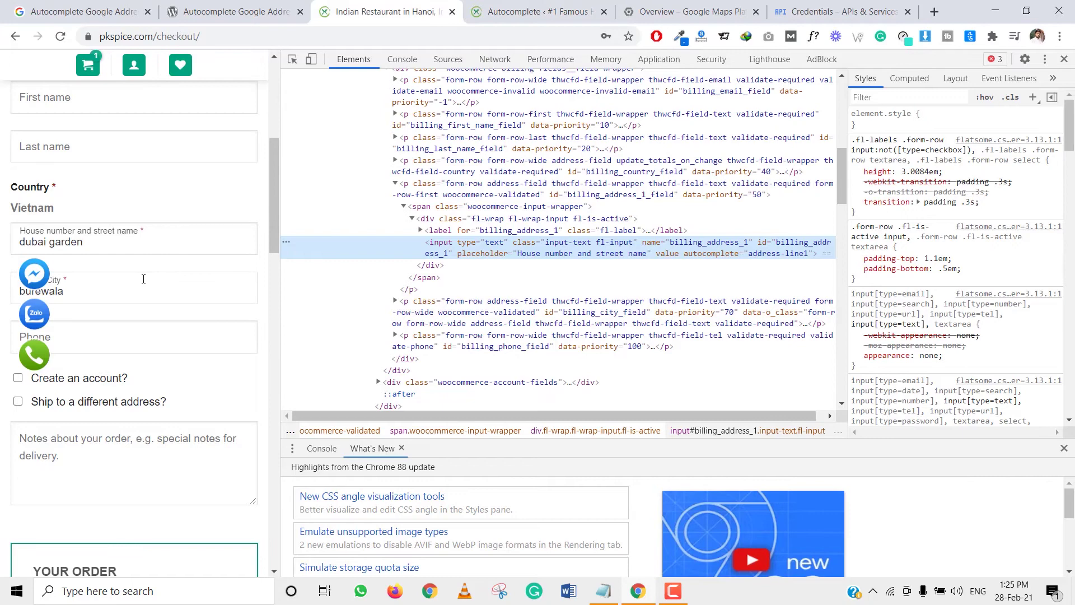
- Copy the address input's id value again from the Elements panel
{"action": "right_click", "coordinate": [115, 282]}
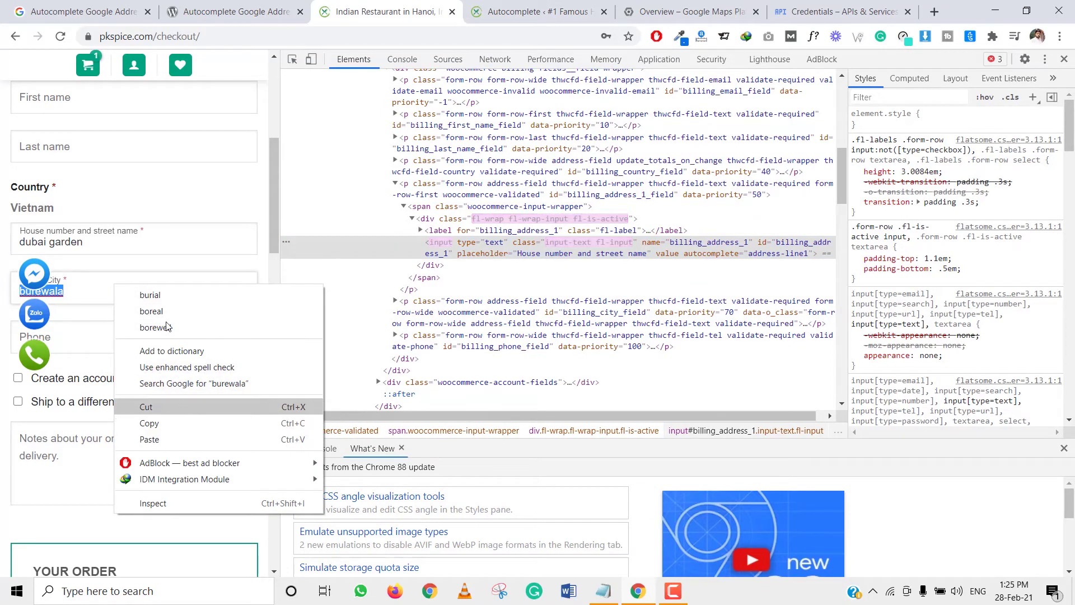
{"action": "left_click", "coordinate": [178, 277]}
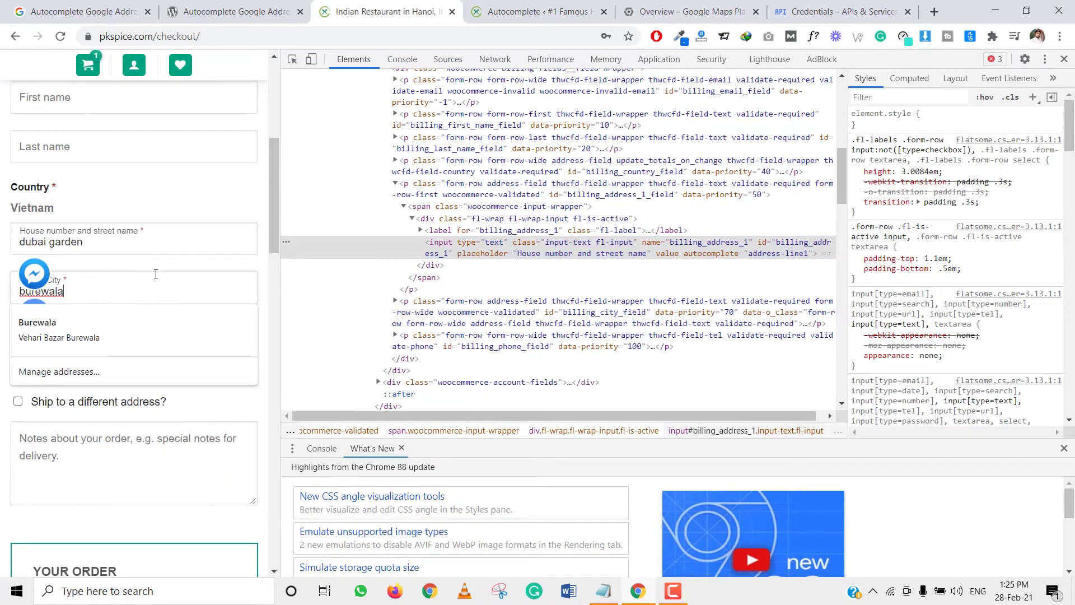
{"action": "double_click", "coordinate": [794, 249]}
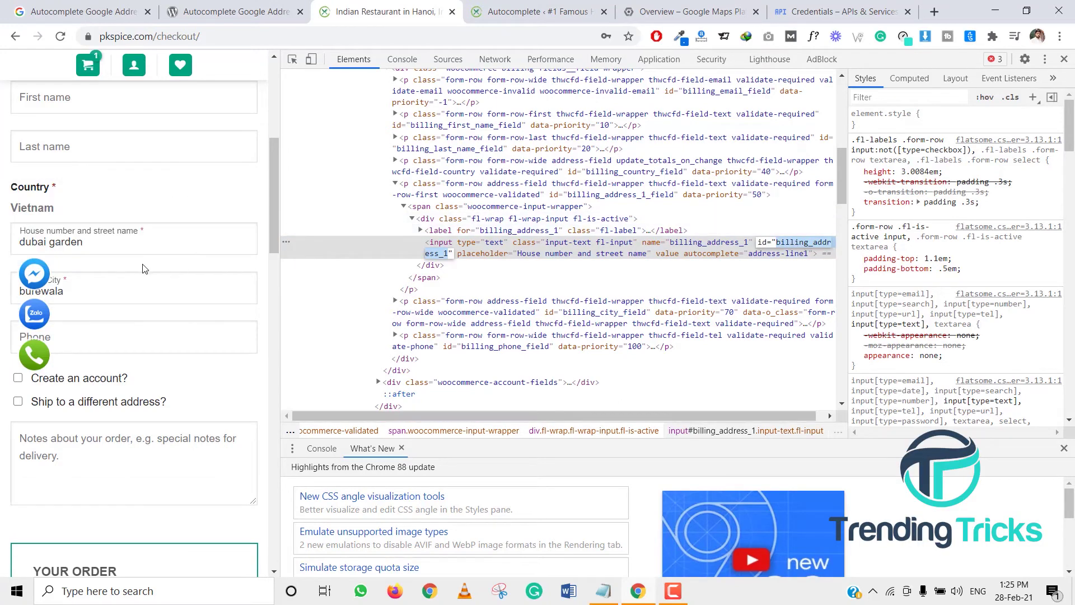
{"action": "left_click", "coordinate": [115, 240]}
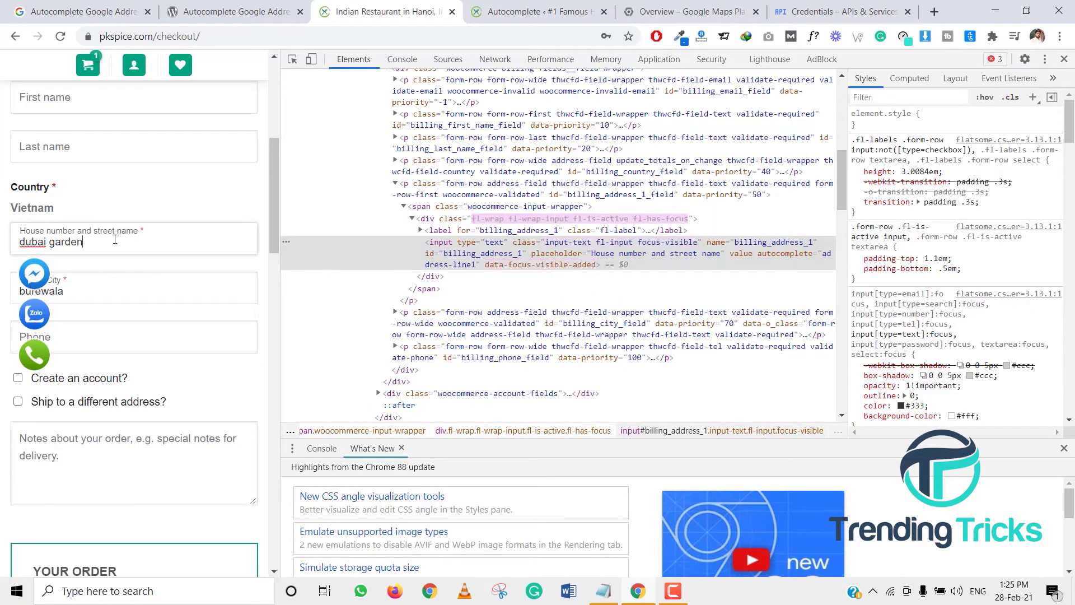
{"action": "left_click", "coordinate": [122, 283]}
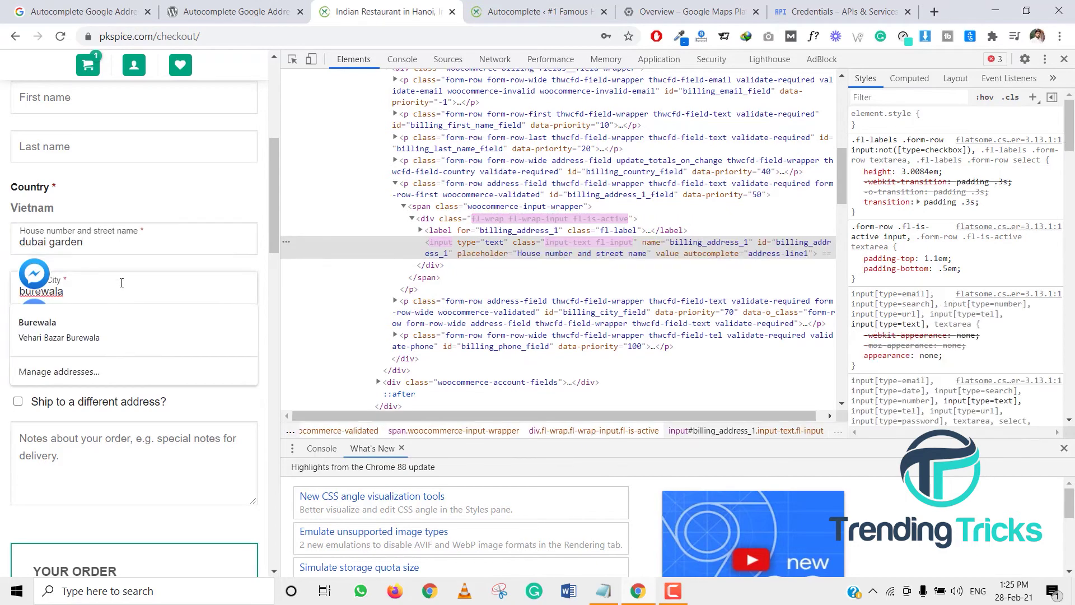
{"action": "double_click", "coordinate": [801, 246]}
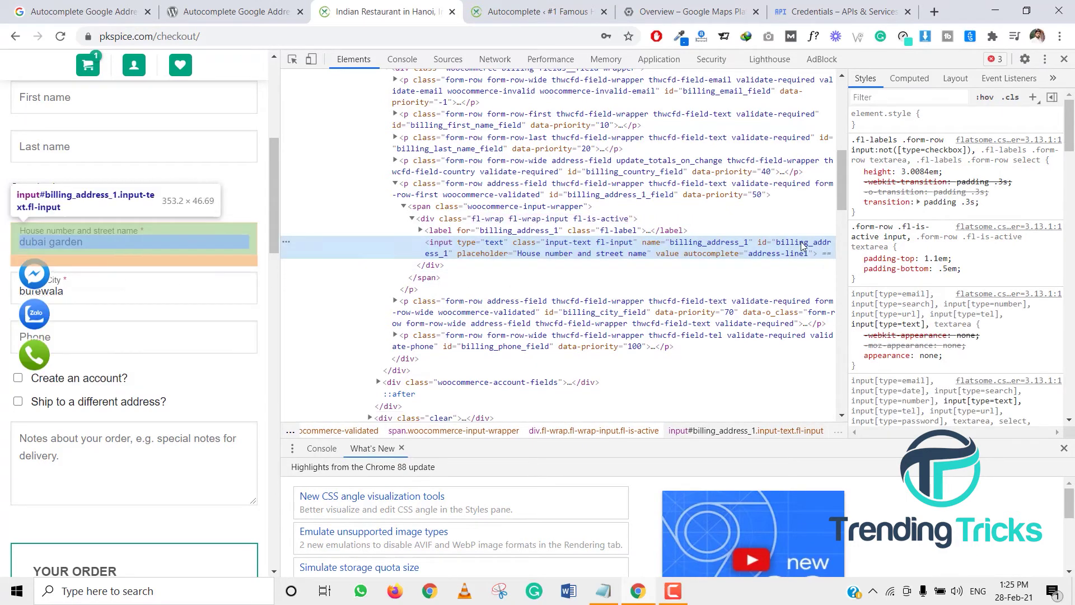
{"action": "right_click", "coordinate": [802, 244]}
{"action": "left_click", "coordinate": [836, 294]}
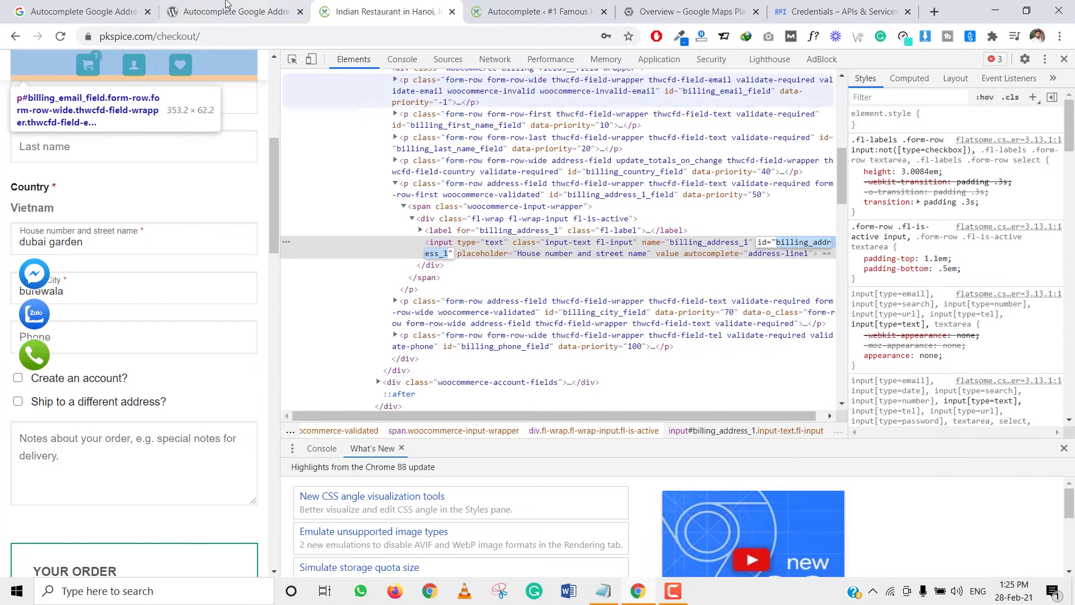
- Paste the copied id after the comma in the Autocomplete Form ID field
{"action": "left_click", "coordinate": [235, 11]}
{"action": "left_click", "coordinate": [538, 11]}
{"action": "left_click", "coordinate": [316, 249]}
{"action": "key", "text": "ctrl+v"}
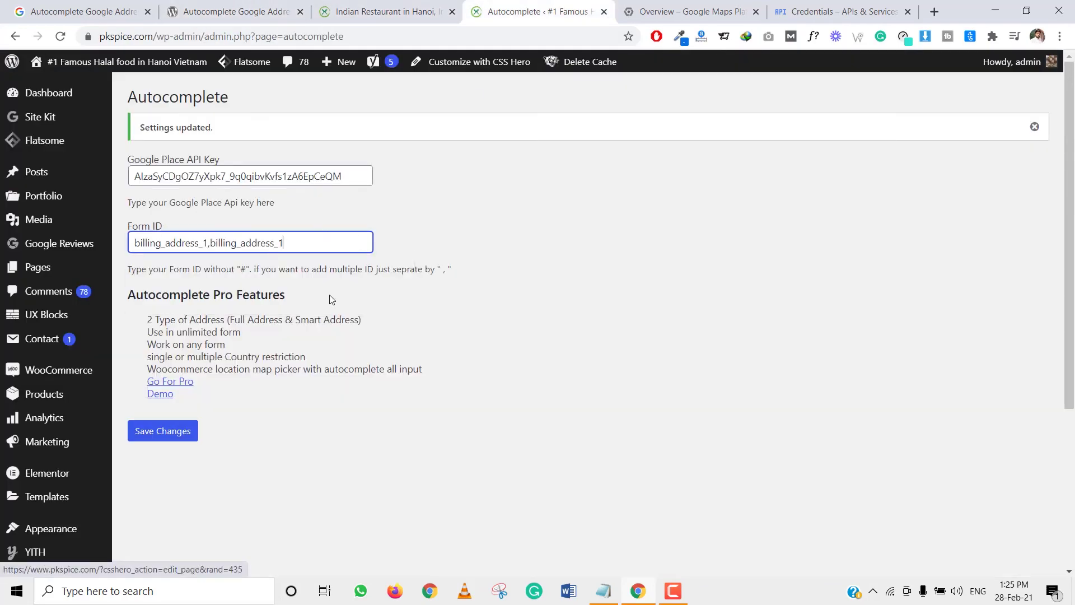
- Delete the duplicate ',billing_address_1' from Form ID and save the settings
{"action": "double_click", "coordinate": [243, 233]}
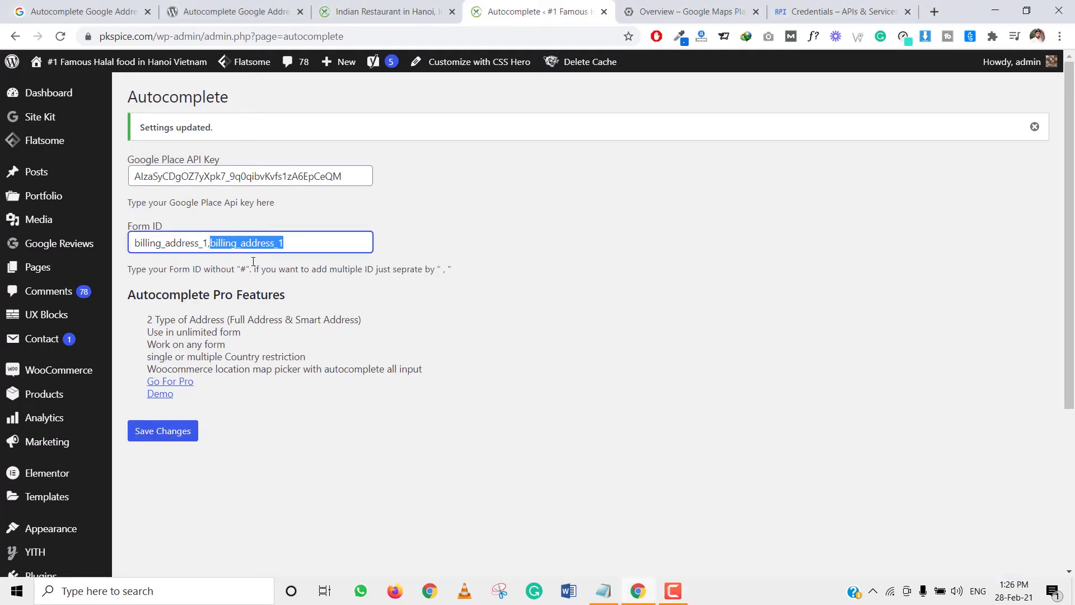
{"action": "left_click_drag", "start_coordinate": [325, 242], "coordinate": [212, 247]}
{"action": "key", "text": "BackSpace"}
{"action": "key", "text": "BackSpace"}
{"action": "left_click", "coordinate": [162, 431]}
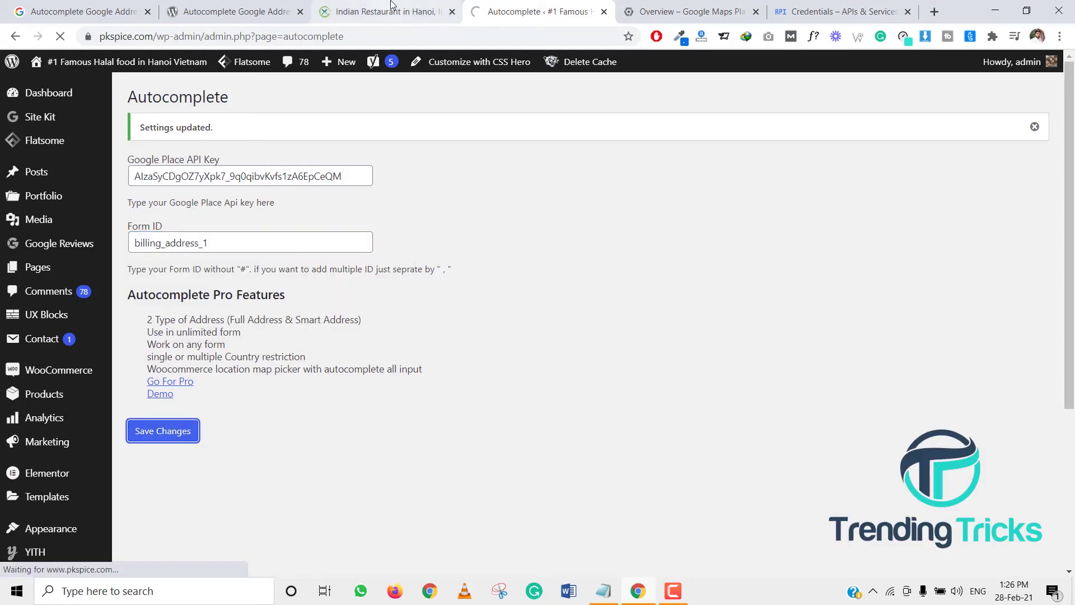
- Reload the checkout and test street-field suggestions with 'vi' and 'hanoi'
{"action": "left_click", "coordinate": [434, 7]}
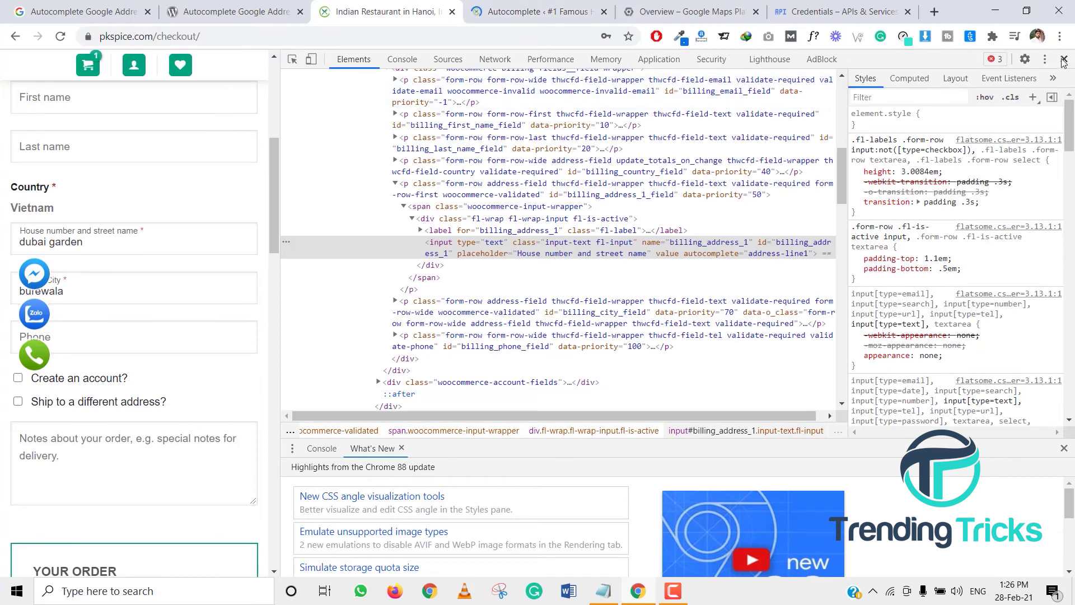
{"action": "left_click", "coordinate": [1064, 59]}
{"action": "left_click", "coordinate": [60, 36]}
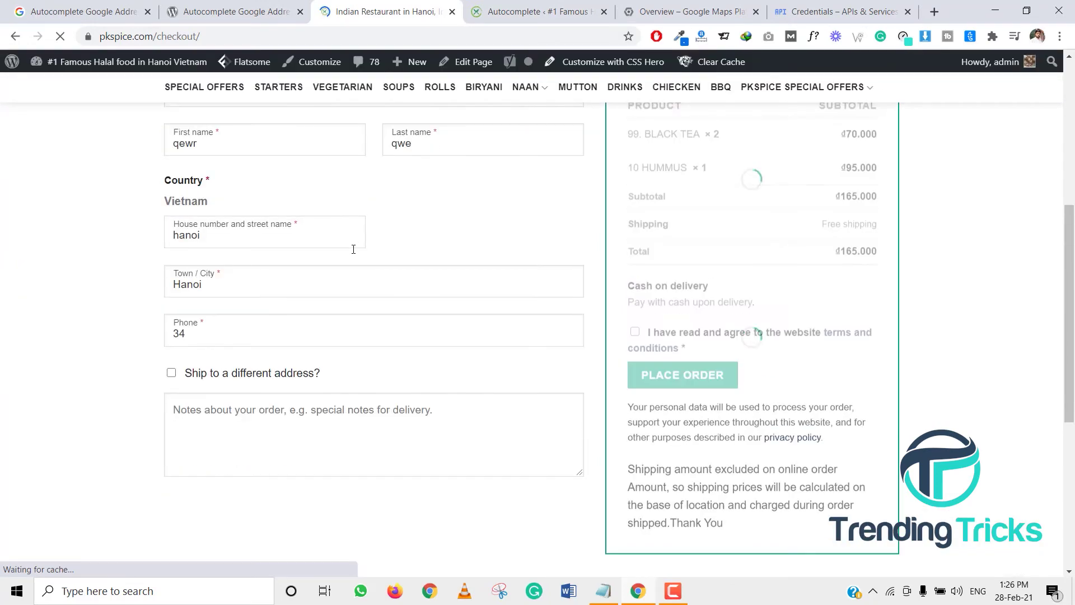
{"action": "left_click", "coordinate": [312, 234]}
{"action": "key", "text": "BackSpace"}
{"action": "key", "text": "BackSpace"}
{"action": "key", "text": "BackSpace"}
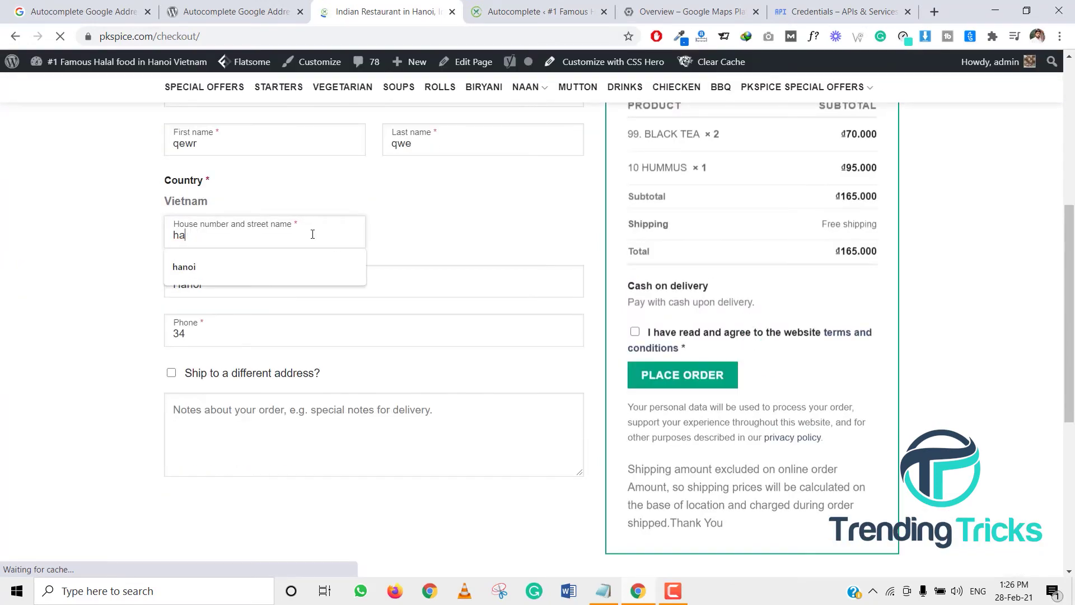
{"action": "key", "text": "BackSpace"}
{"action": "key", "text": "BackSpace"}
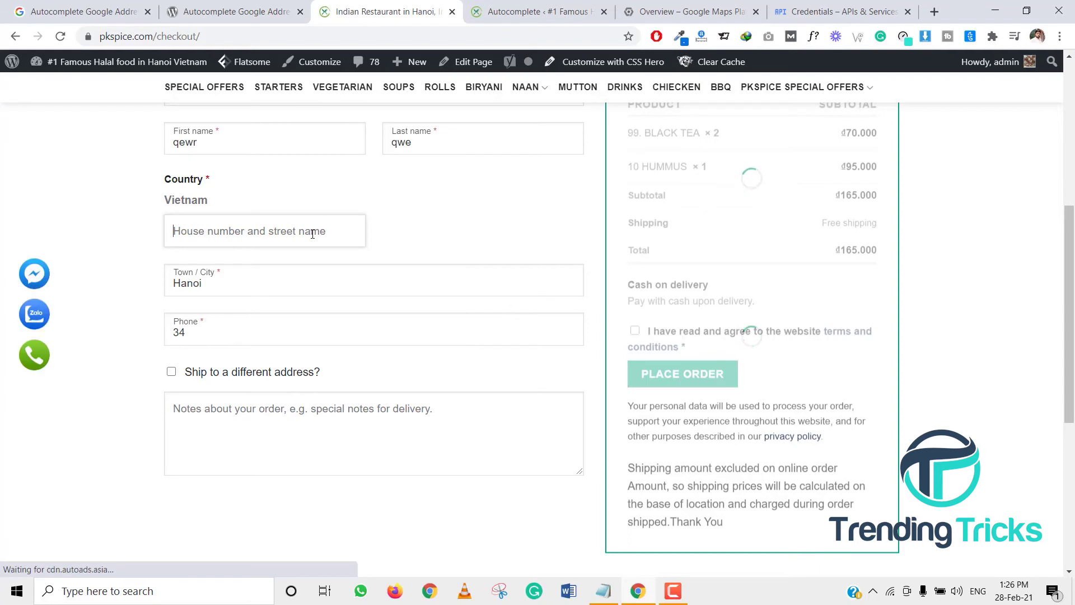
{"action": "type", "text": "vi"}
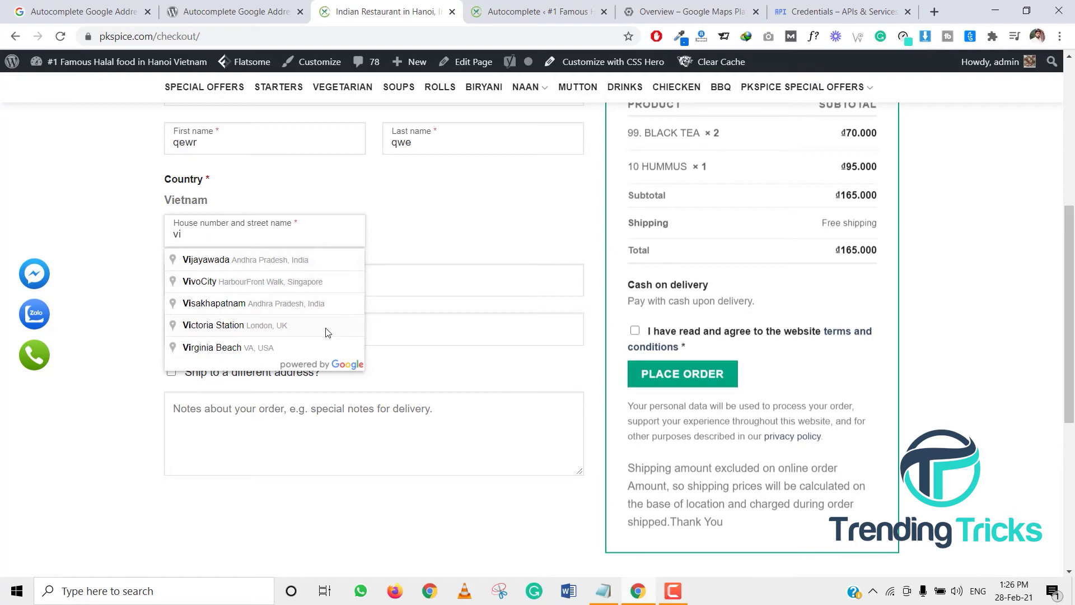
{"action": "key", "text": "BackSpace"}
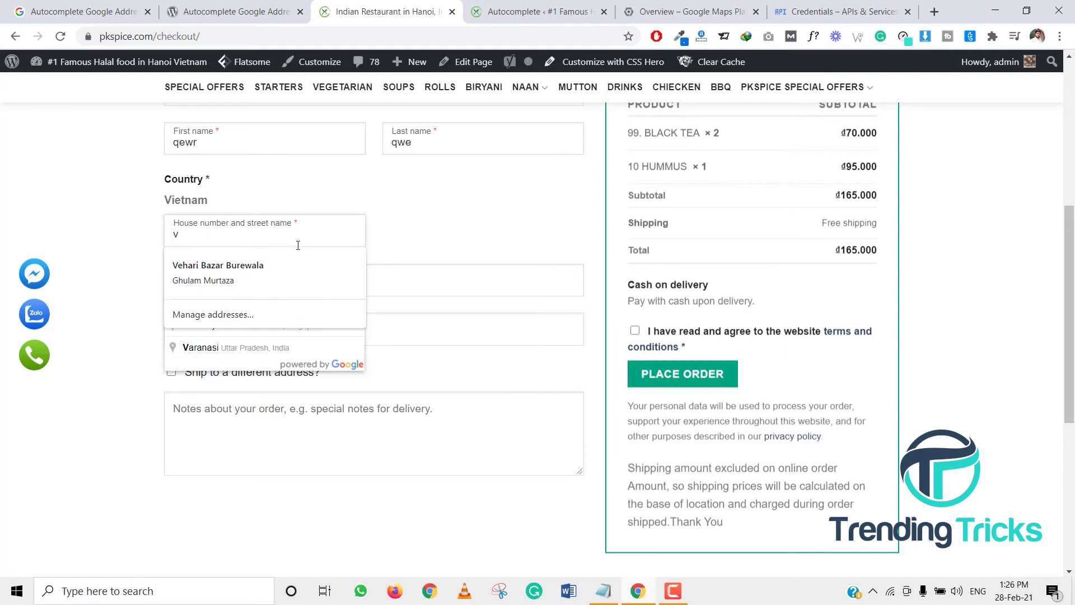
{"action": "key", "text": "BackSpace"}
{"action": "type", "text": "hanoi"}
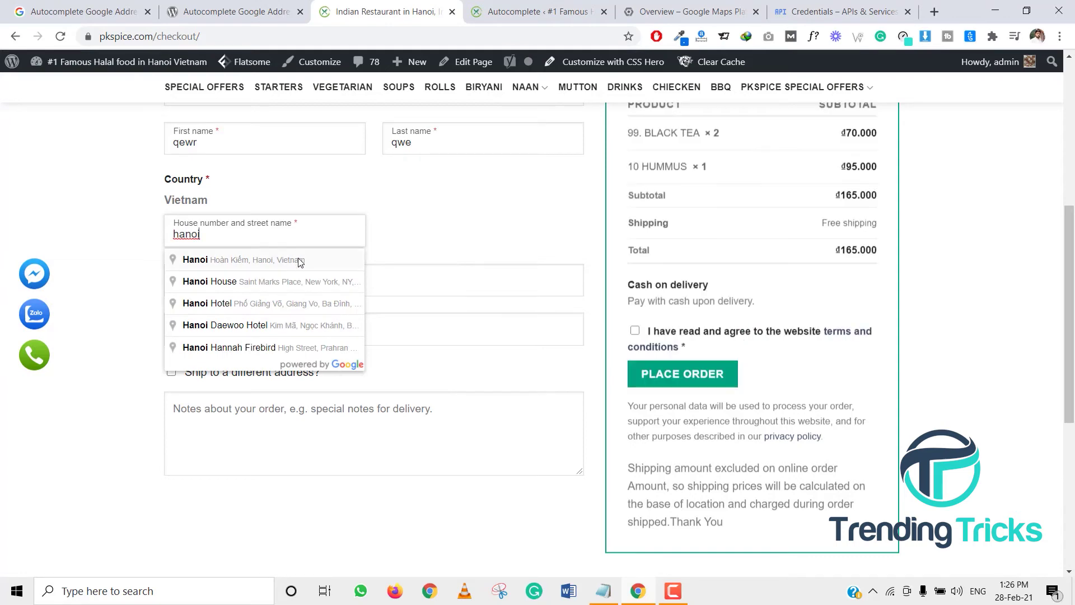
- Copy the restaurant address from the footer into the street field
{"action": "scroll", "coordinate": [435, 392], "scroll_direction": "down", "scroll_amount": 6}
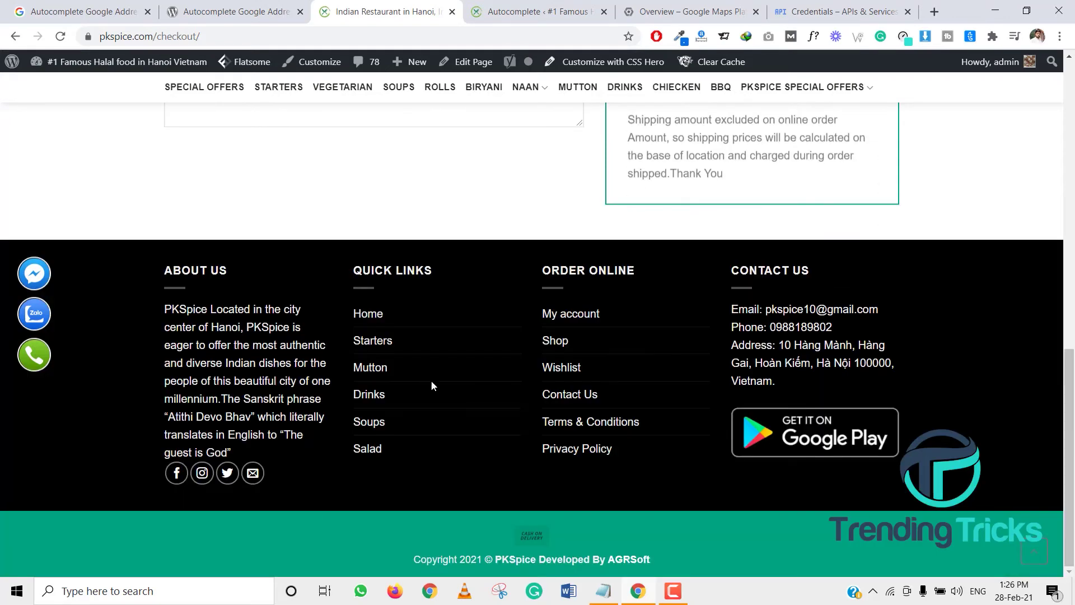
{"action": "left_click_drag", "start_coordinate": [779, 345], "coordinate": [886, 345]}
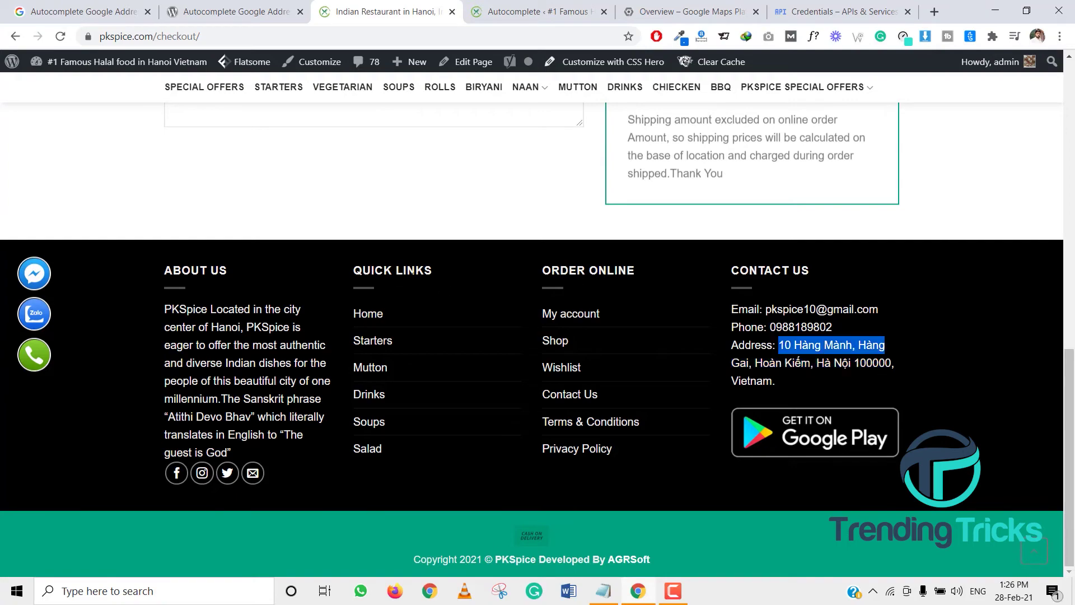
{"action": "scroll", "coordinate": [448, 392], "scroll_direction": "up", "scroll_amount": 10}
{"action": "scroll", "coordinate": [304, 419], "scroll_direction": "down", "scroll_amount": 7}
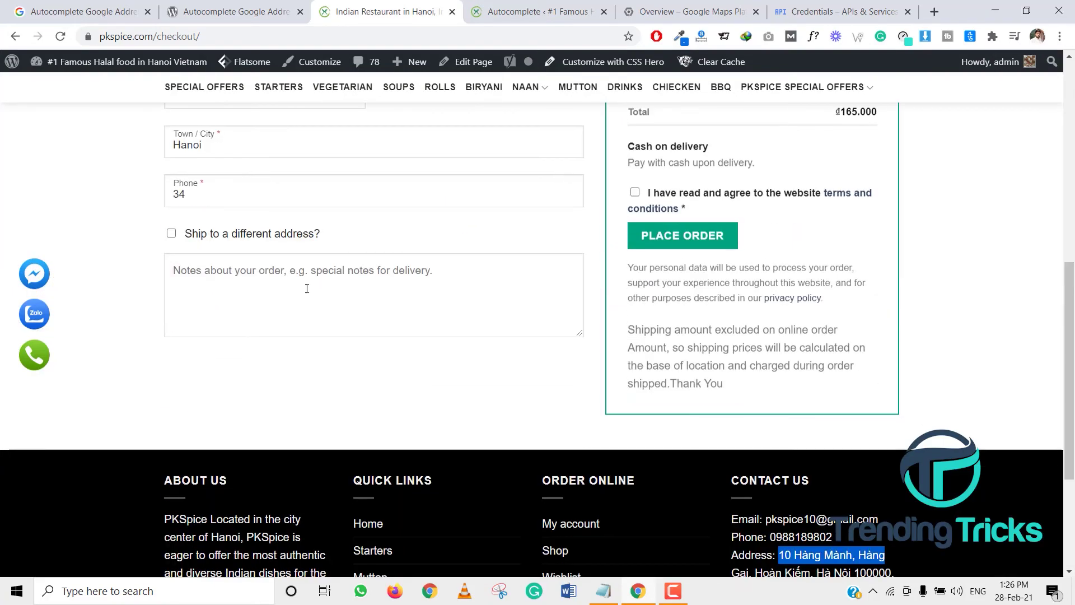
{"action": "scroll", "coordinate": [252, 252], "scroll_direction": "up", "scroll_amount": 3}
{"action": "double_click", "coordinate": [250, 239]}
{"action": "key", "text": "ctrl+v"}
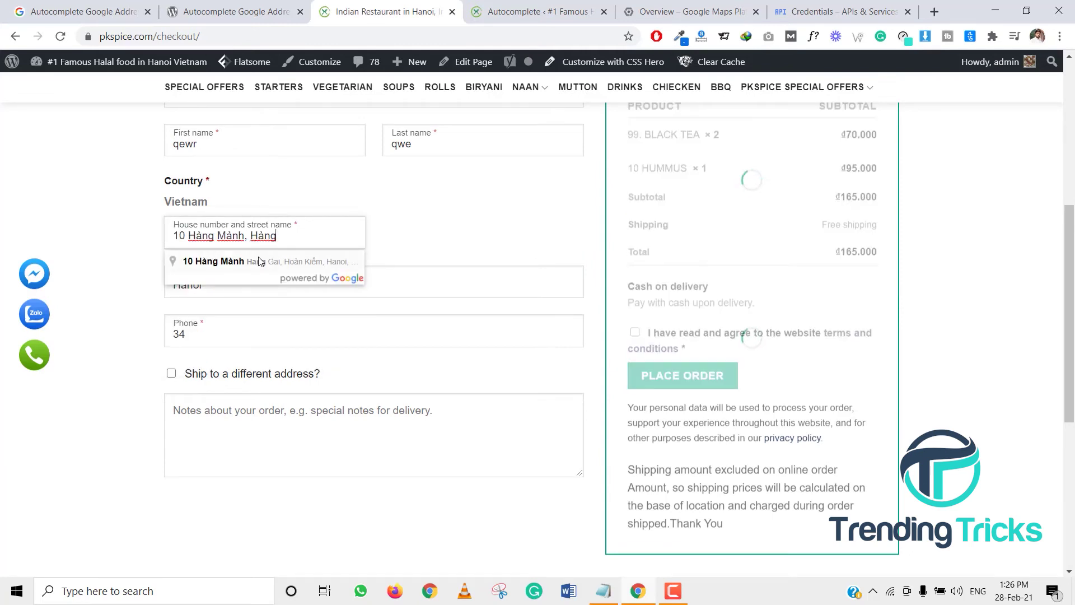
- Fill the street with the PK Spice Indian Restaurant suggestion and retype hanoi as city
{"action": "left_click_drag", "start_coordinate": [280, 236], "coordinate": [154, 228]}
{"action": "type", "text": "pk"}
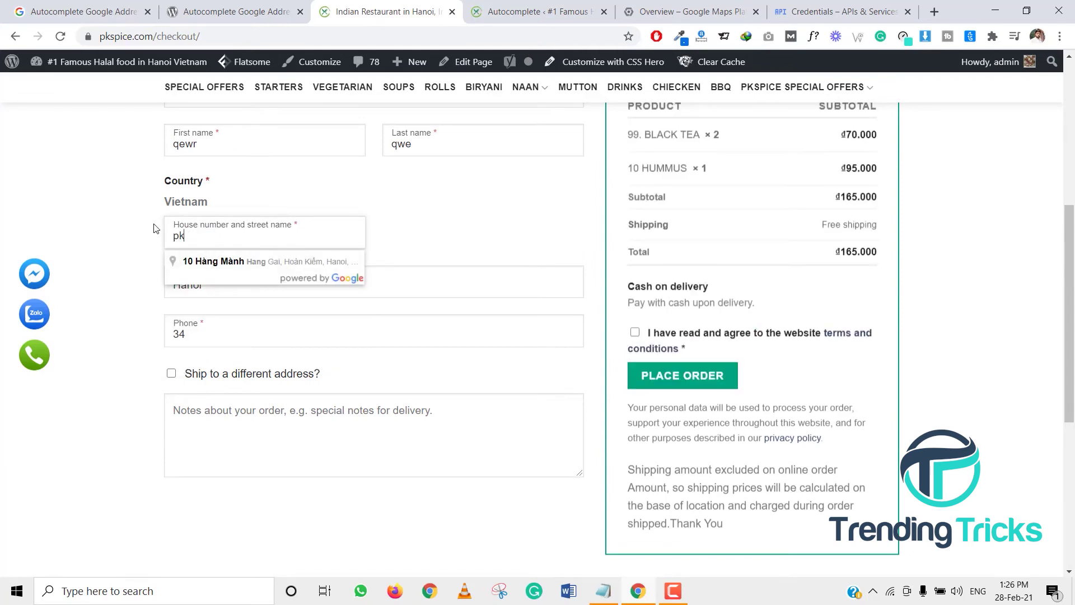
{"action": "type", "text": "spice"}
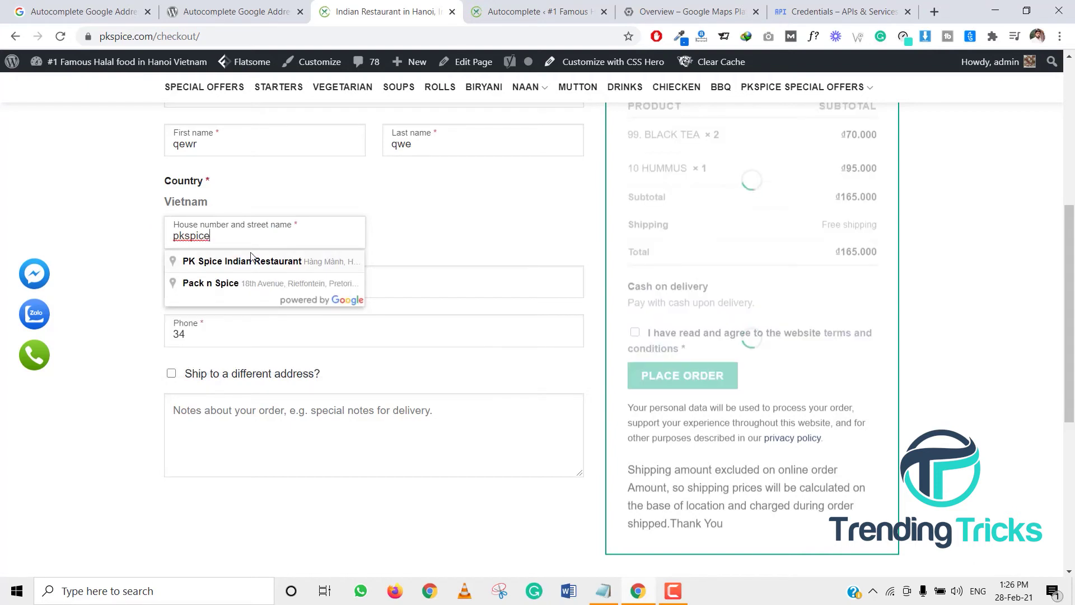
{"action": "left_click", "coordinate": [256, 262]}
{"action": "left_click", "coordinate": [249, 280]}
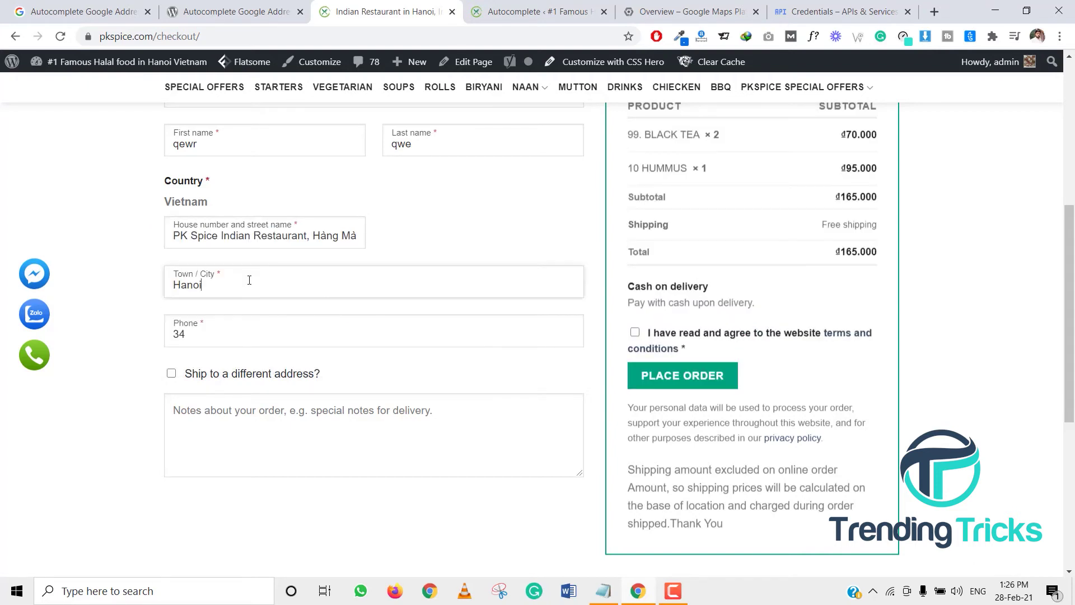
{"action": "left_click_drag", "start_coordinate": [249, 280], "coordinate": [133, 281]}
{"action": "type", "text": "ha"}
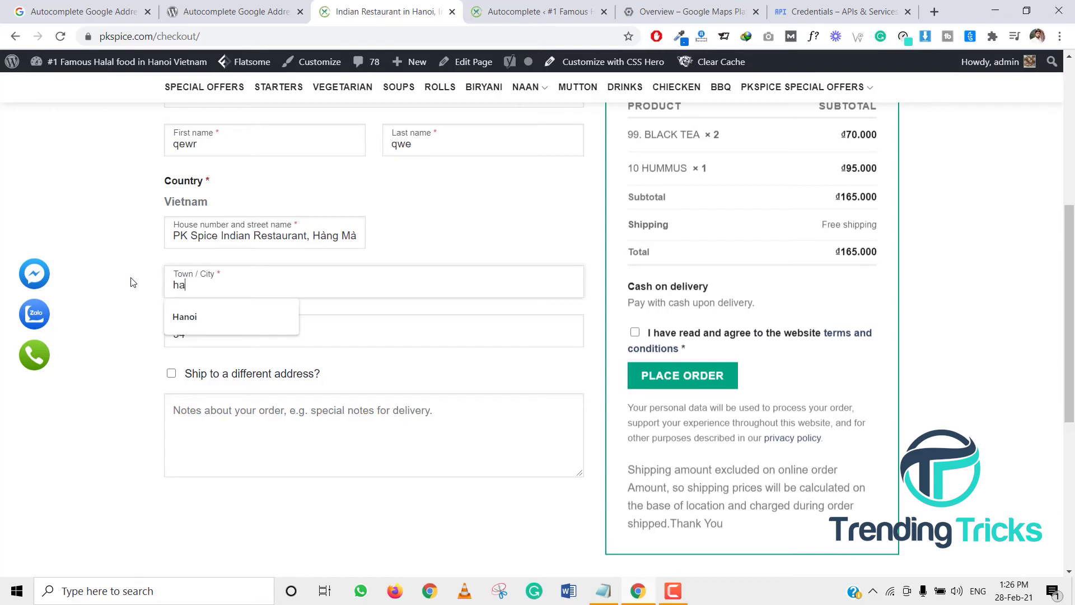
{"action": "type", "text": "noi"}
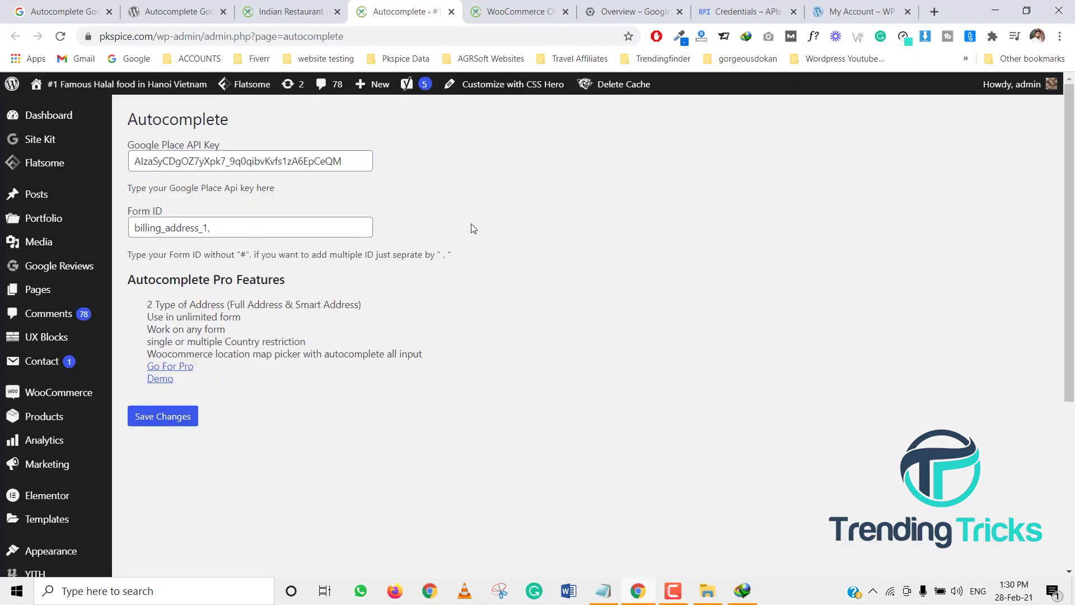
- Look up the field IDs in WooCommerce Checkout Fields
{"action": "left_click", "coordinate": [489, 10]}
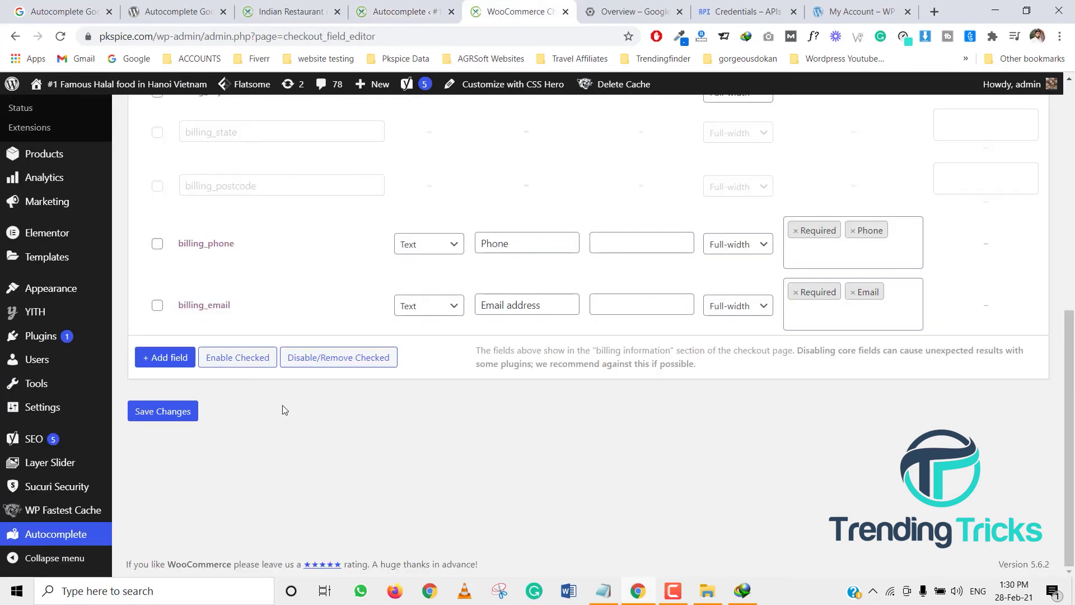
{"action": "scroll", "coordinate": [241, 413], "scroll_direction": "up", "scroll_amount": 5}
{"action": "scroll", "coordinate": [67, 490], "scroll_direction": "up", "scroll_amount": 3}
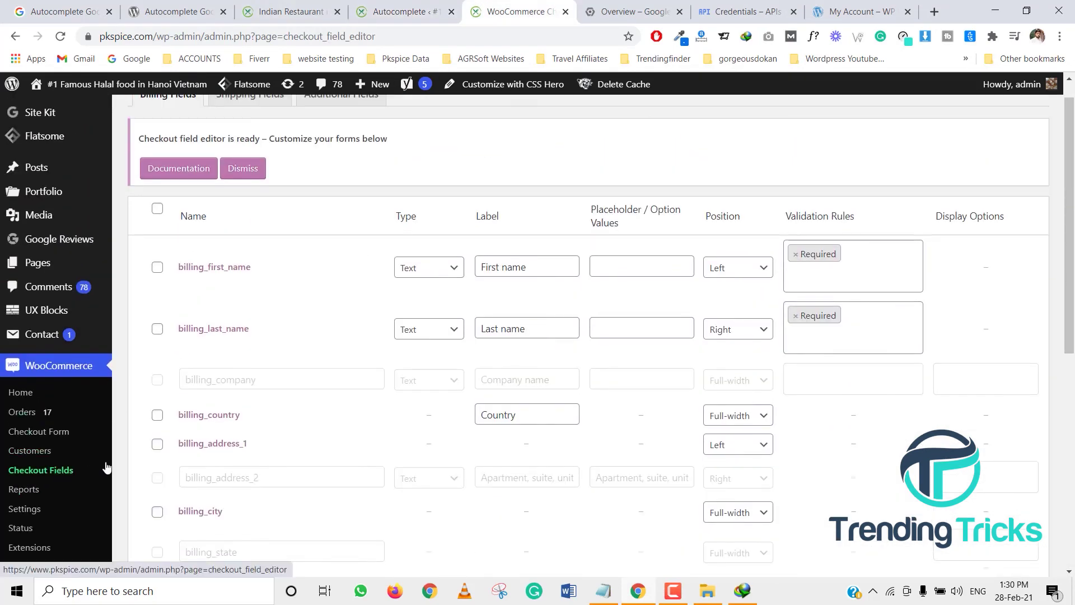
{"action": "scroll", "coordinate": [106, 468], "scroll_direction": "down", "scroll_amount": 1}
{"action": "scroll", "coordinate": [268, 336], "scroll_direction": "down", "scroll_amount": 1}
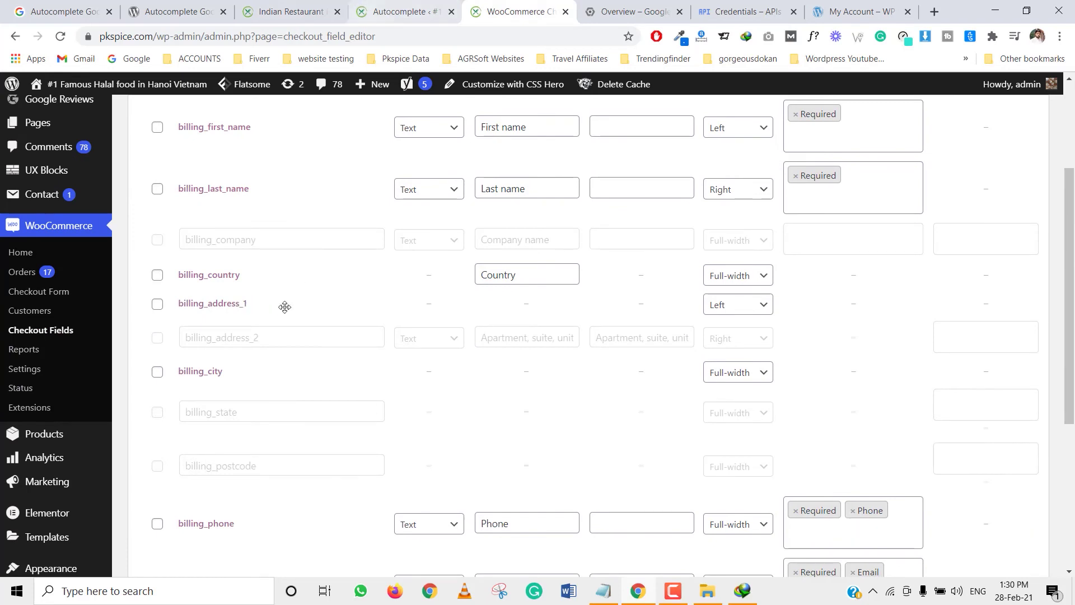
- Append billing_city to the Autocomplete Form ID and save the settings
{"action": "left_click", "coordinate": [371, 7]}
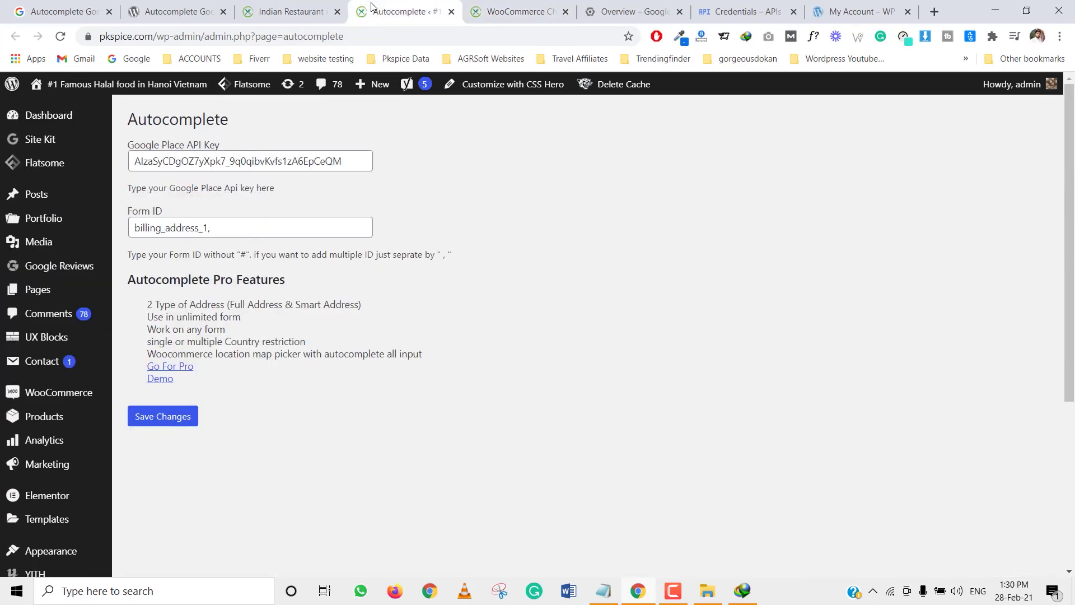
{"action": "left_click", "coordinate": [138, 232]}
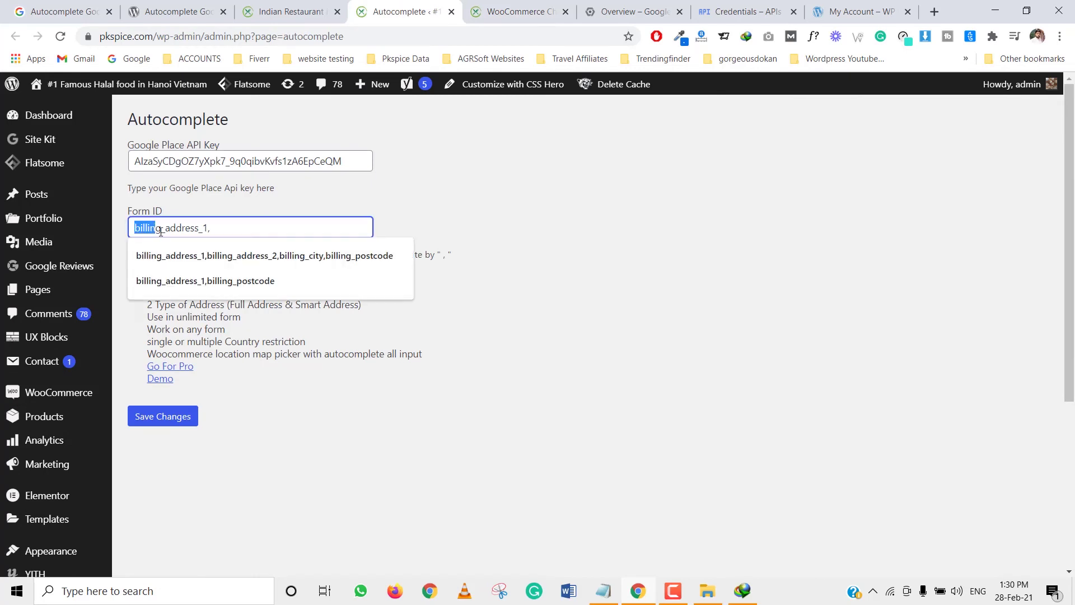
{"action": "type", "text": "billing"}
{"action": "type", "text": "_city"}
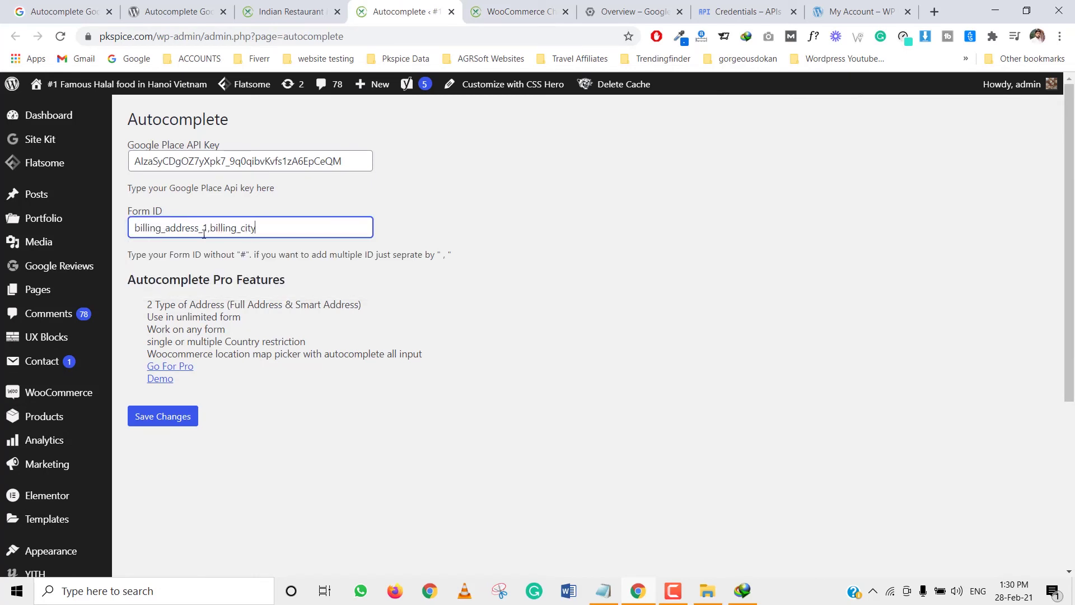
{"action": "left_click", "coordinate": [160, 421]}
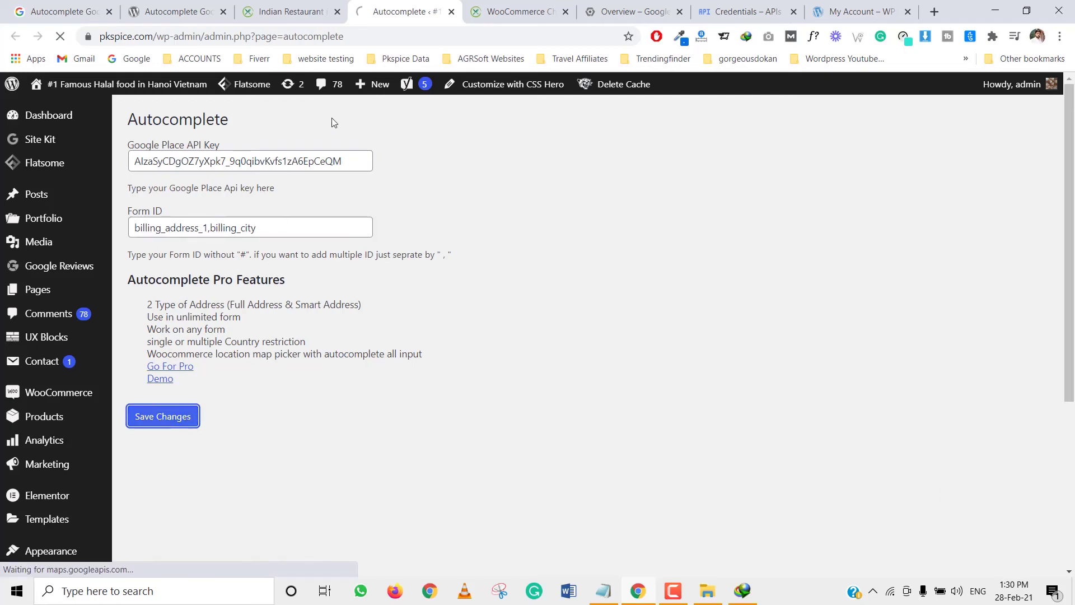
- Reload the checkout and fill the street with the PK Spice Indian Restaurant suggestion
{"action": "left_click", "coordinate": [303, 7]}
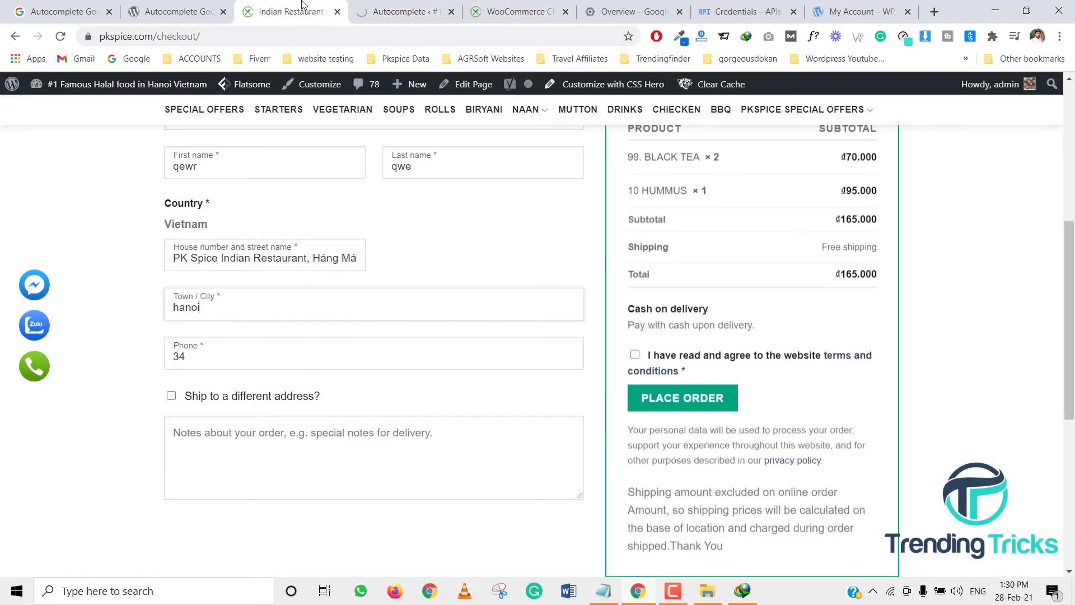
{"action": "left_click", "coordinate": [400, 10]}
{"action": "left_click", "coordinate": [330, 8]}
{"action": "key", "text": "F5"}
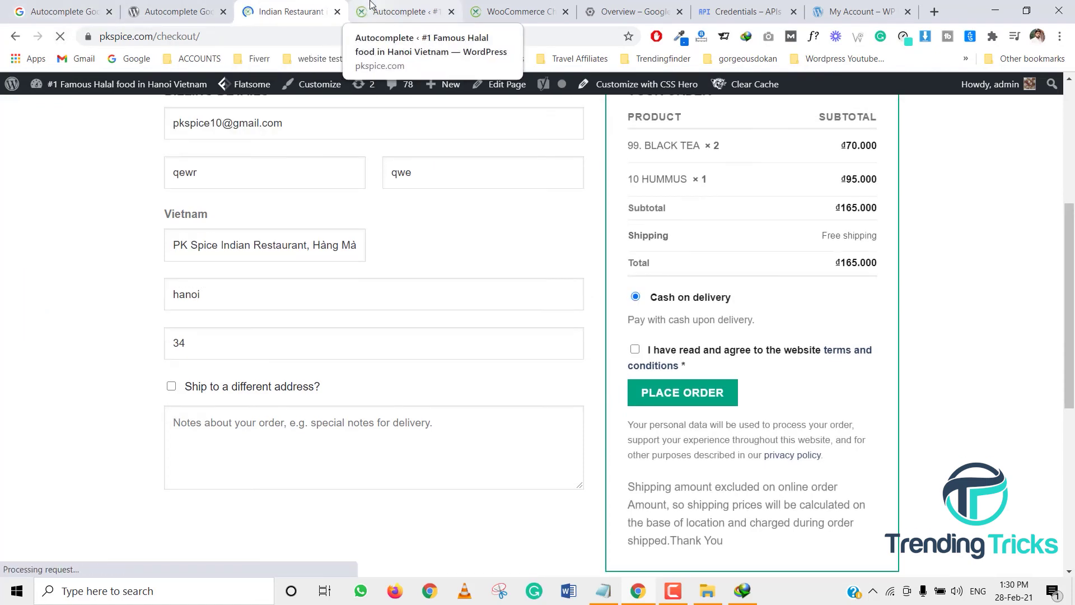
{"action": "left_click", "coordinate": [293, 271]}
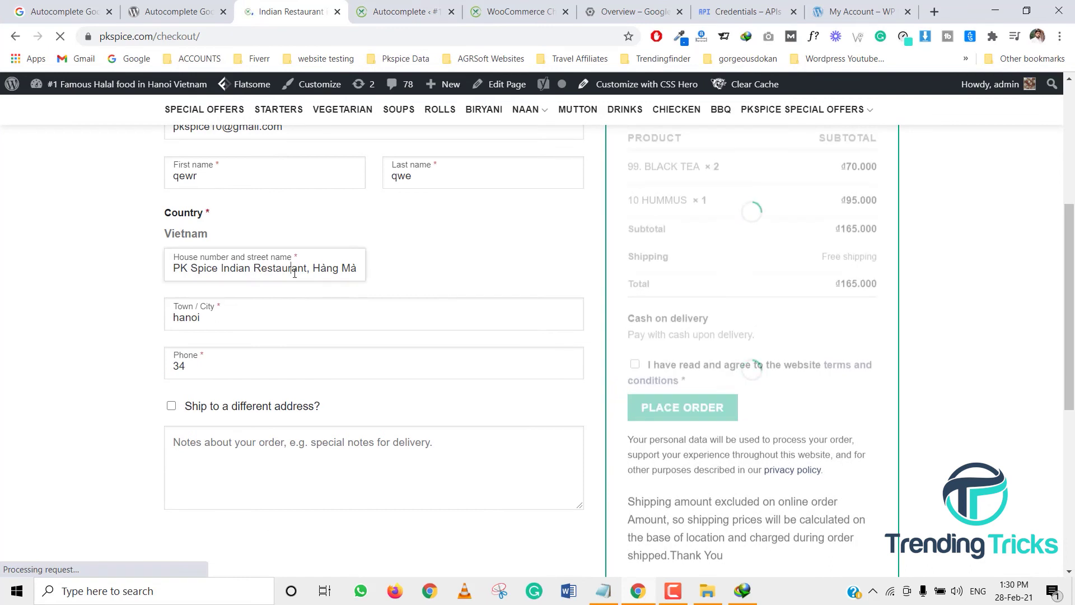
{"action": "key", "text": "ctrl+a"}
{"action": "key", "text": "BackSpace"}
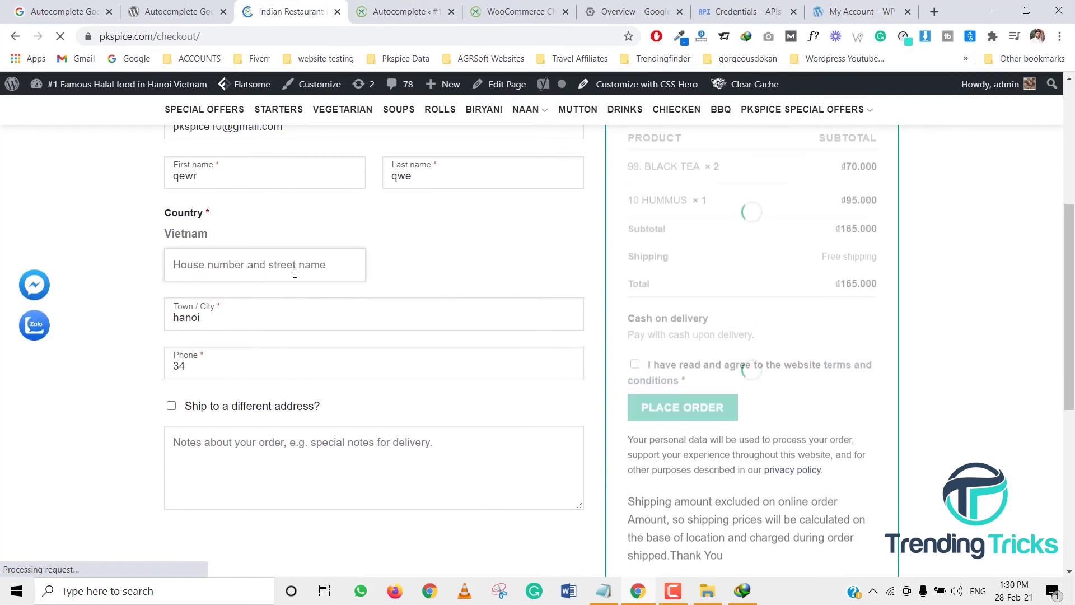
{"action": "type", "text": "pkspice"}
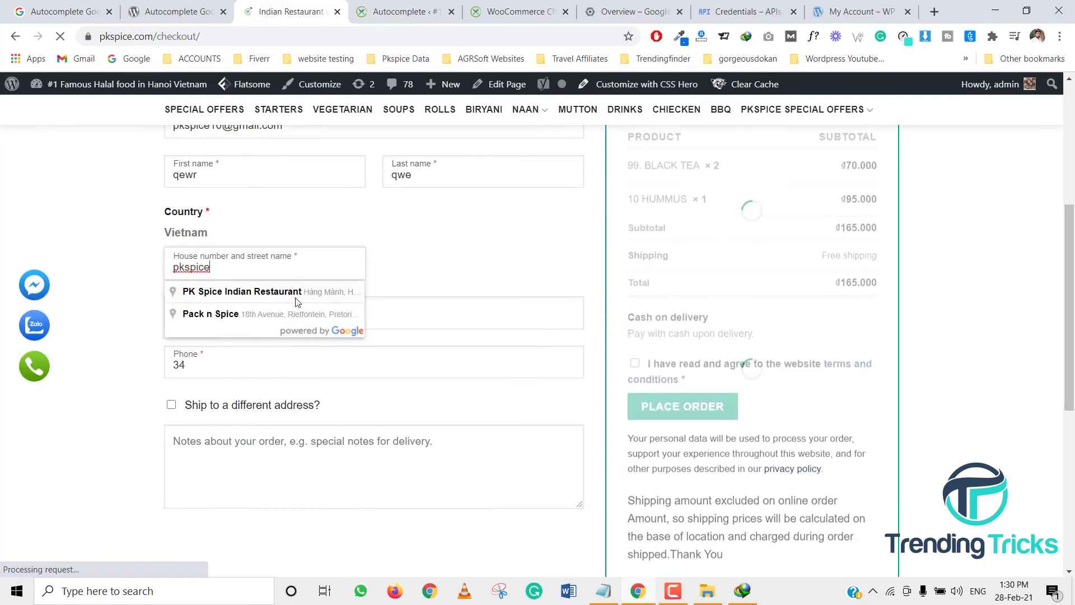
{"action": "left_click", "coordinate": [297, 303]}
- Type hanoi in Town / City to bring up Google place suggestions
{"action": "key", "text": "ctrl+a"}
{"action": "type", "text": "han"}
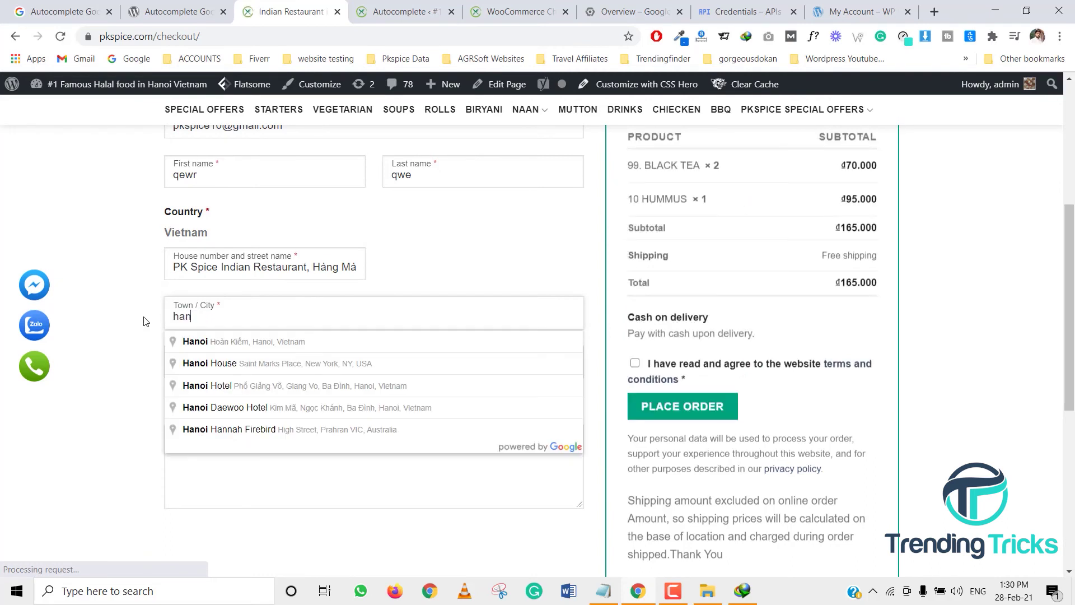
{"action": "type", "text": "oik"}
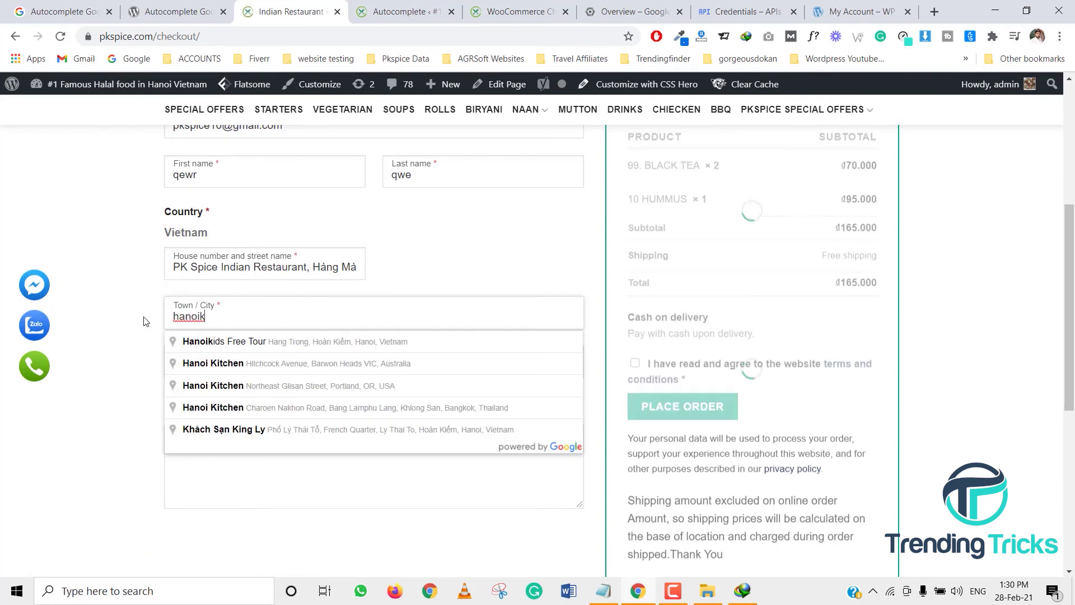
{"action": "key", "text": "BackSpace"}
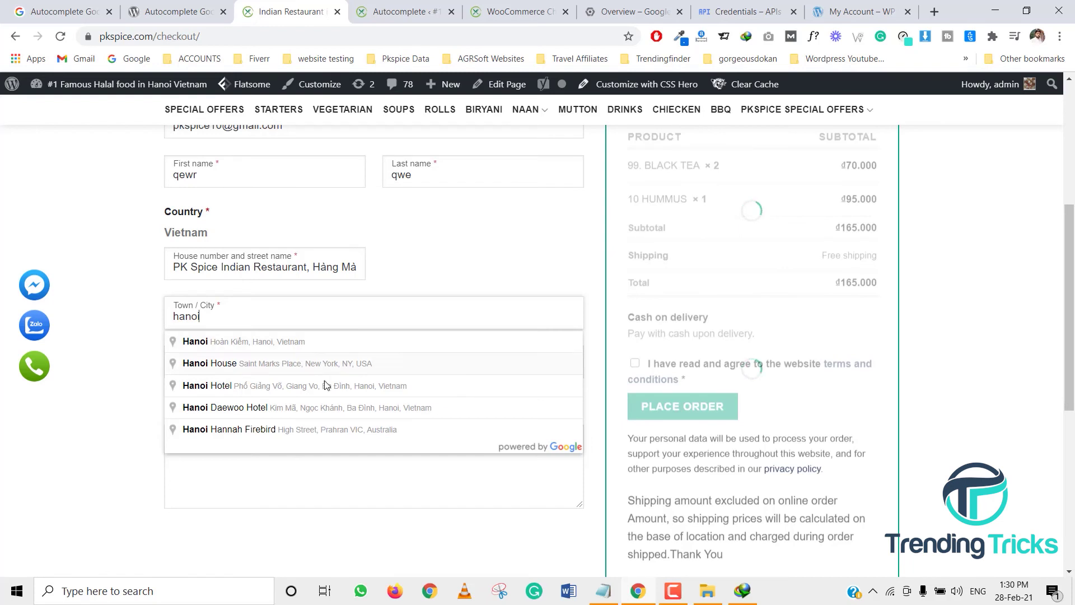
{"action": "left_click", "coordinate": [299, 344]}
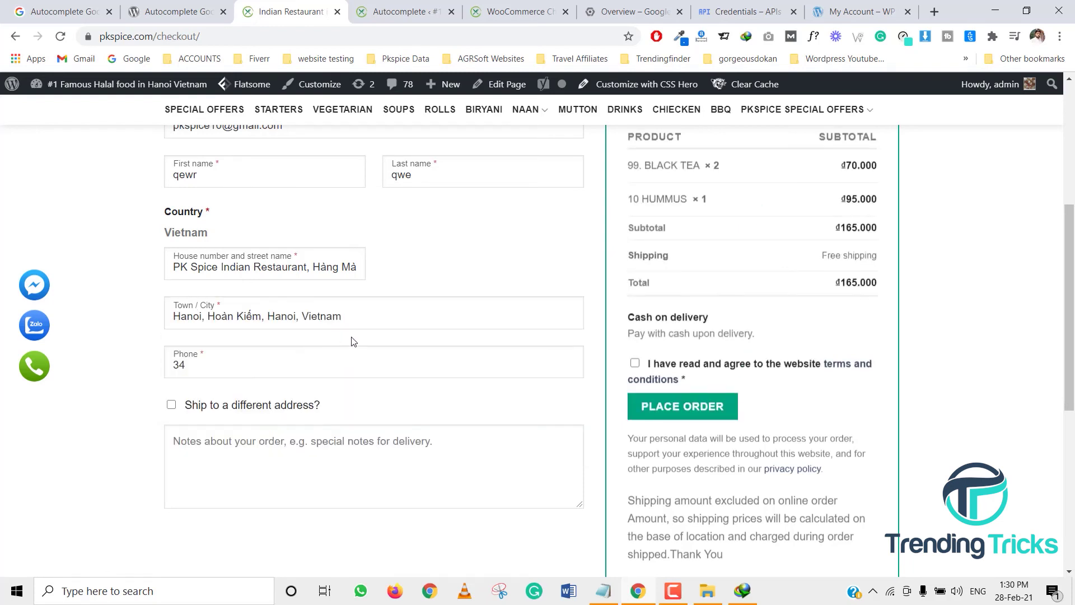